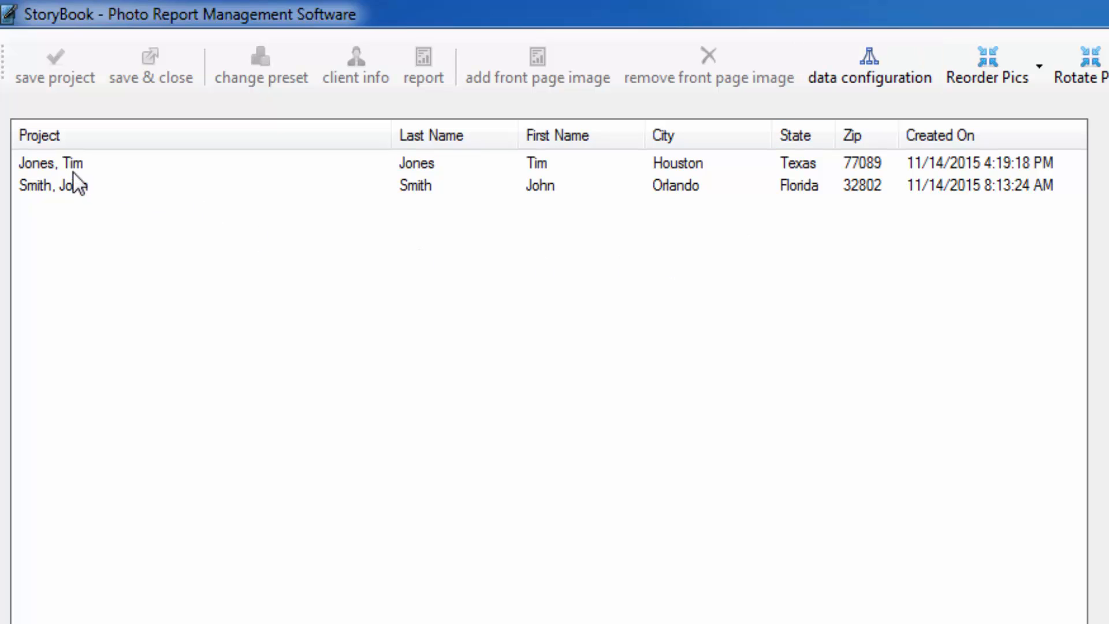
Step: Open the data configuration and add a new room titled "Test room 1" at the end of the rooms list
left_click(899, 79)
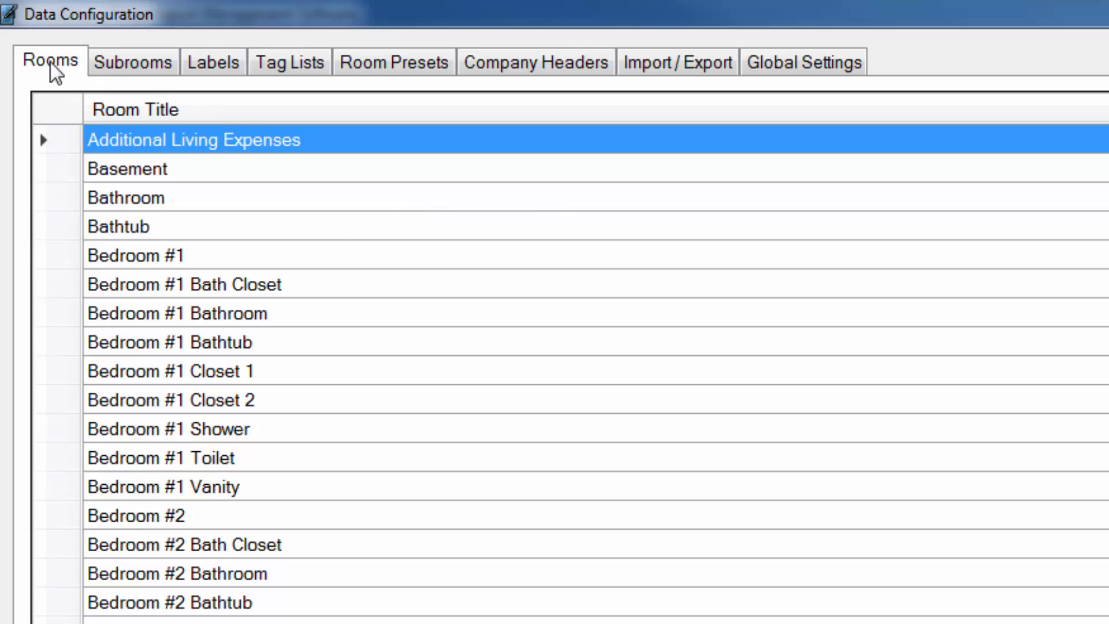
left_click(129, 65)
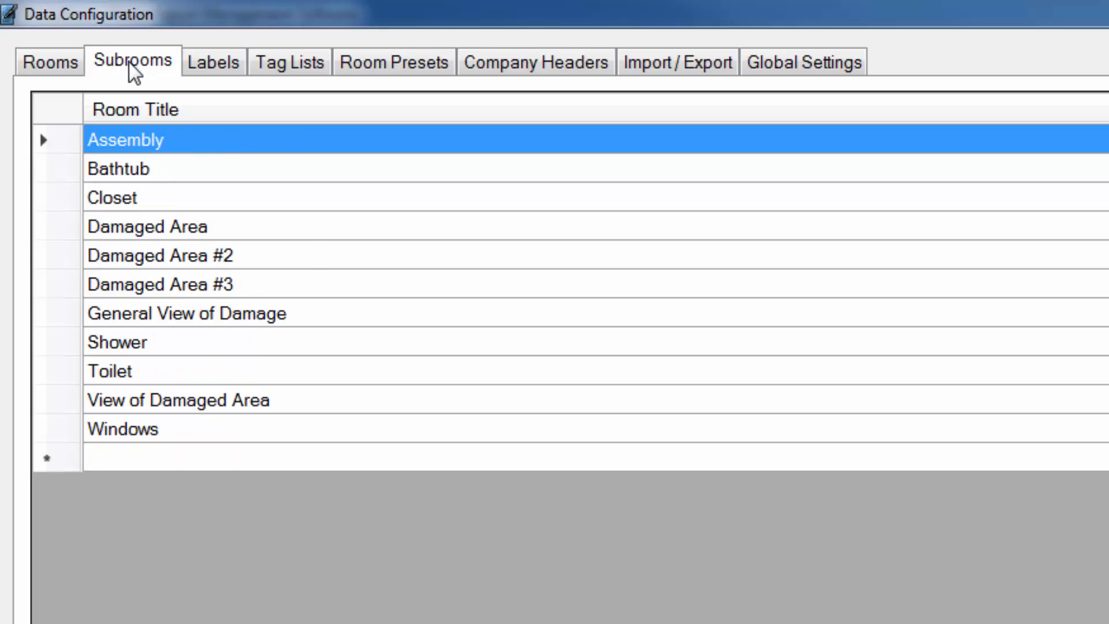
left_click(57, 66)
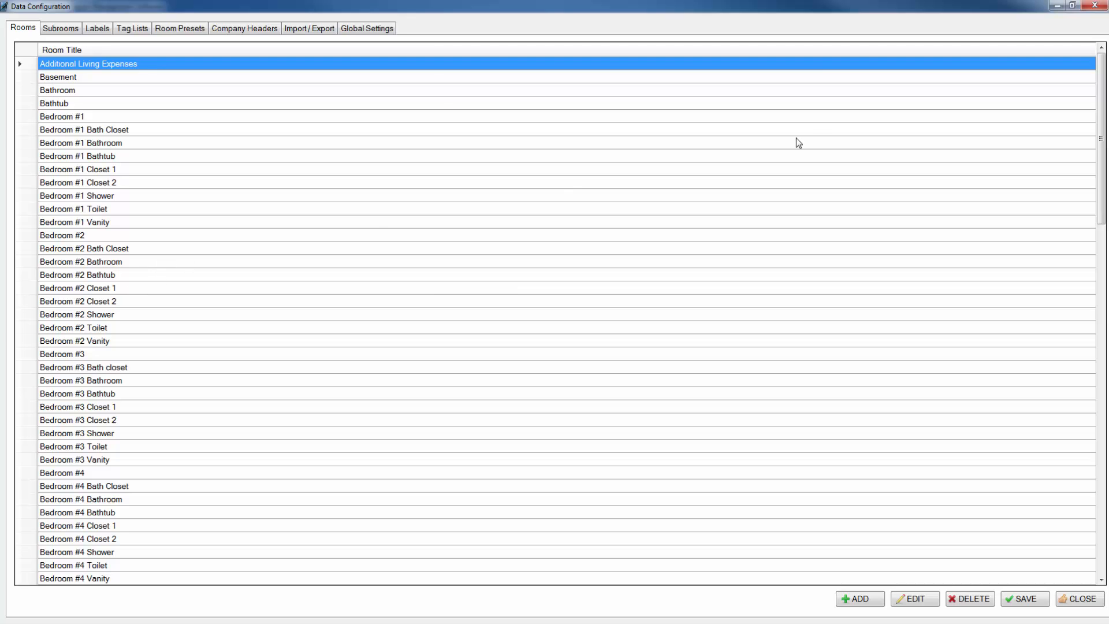
left_click_drag(1101, 127, 1094, 477)
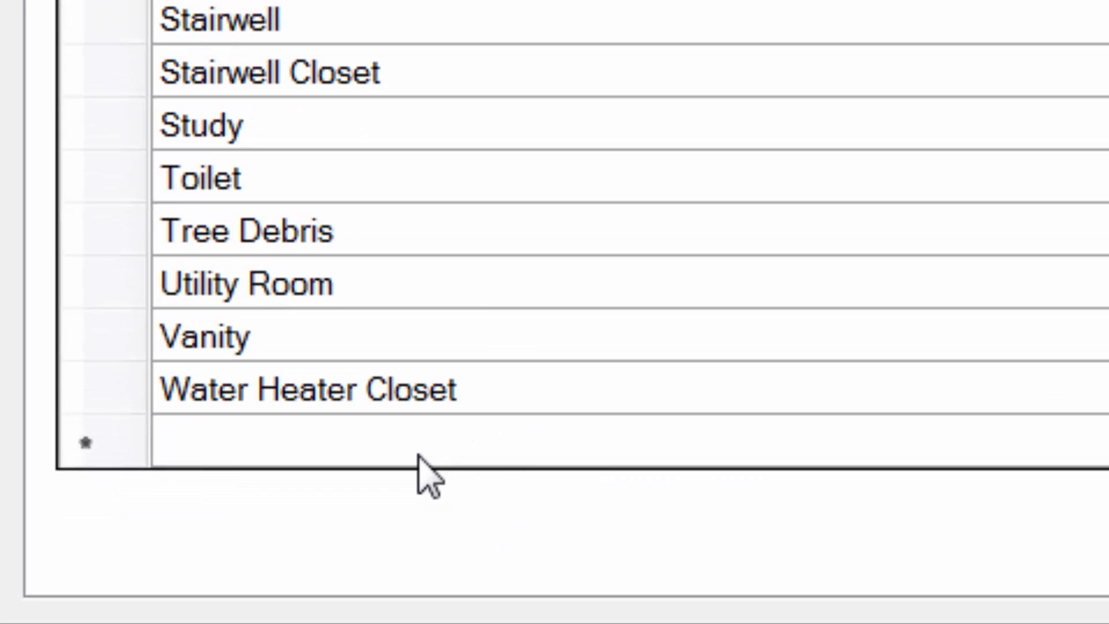
left_click(105, 580)
left_click(393, 447)
type("Test ro")
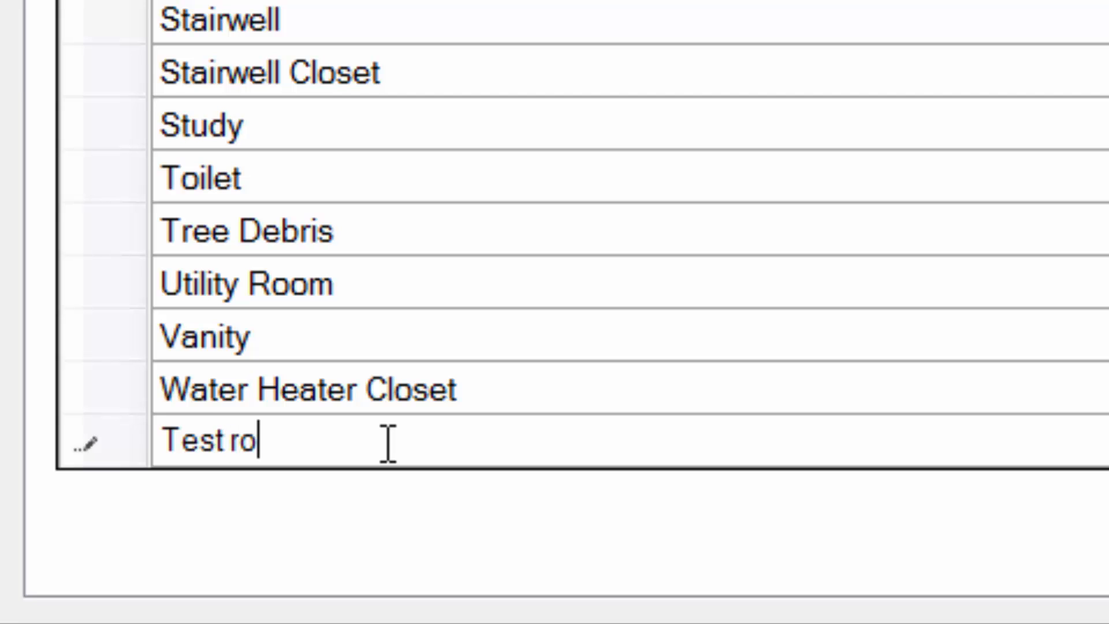
type("om 1")
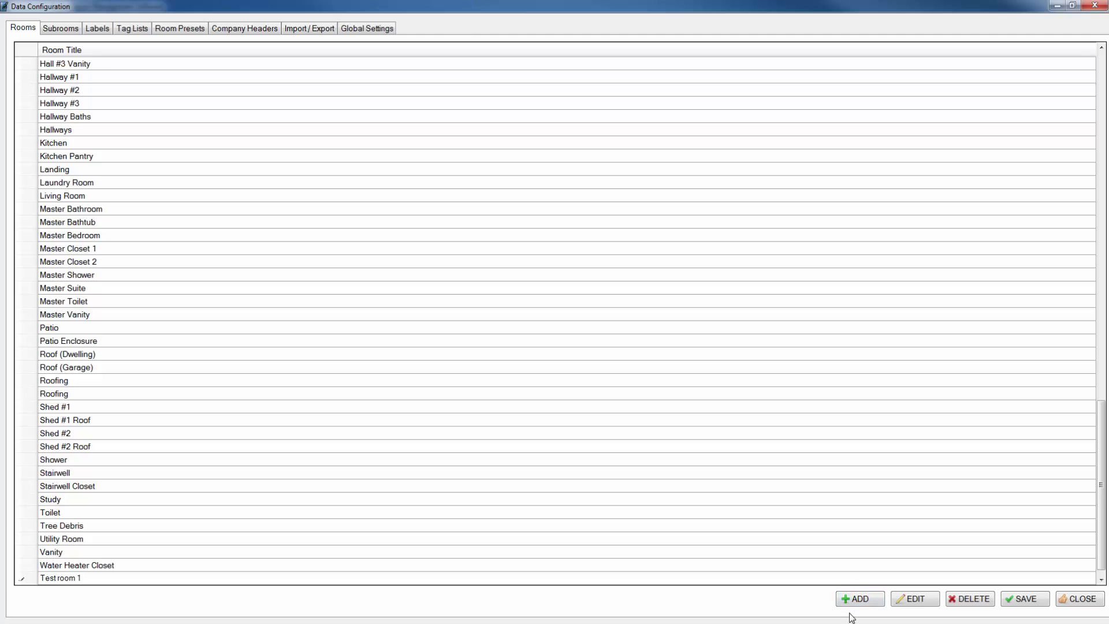
left_click(861, 599)
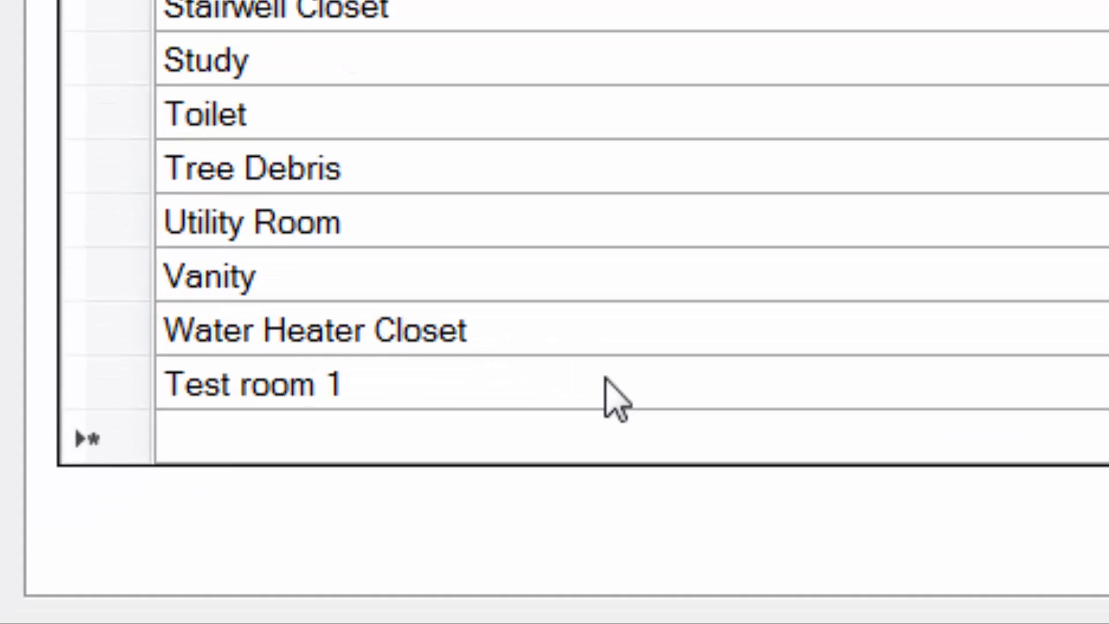
Step: Open the "Test room 1" room title for editing and commit the entry without changing its text
left_click(148, 565)
left_click(687, 371)
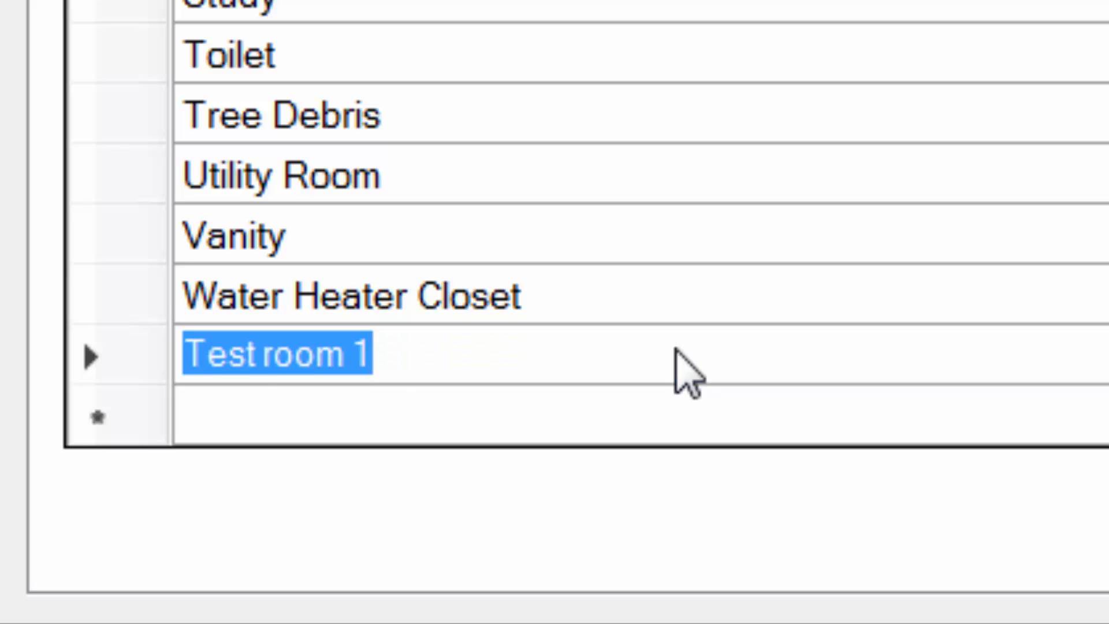
left_click(682, 350)
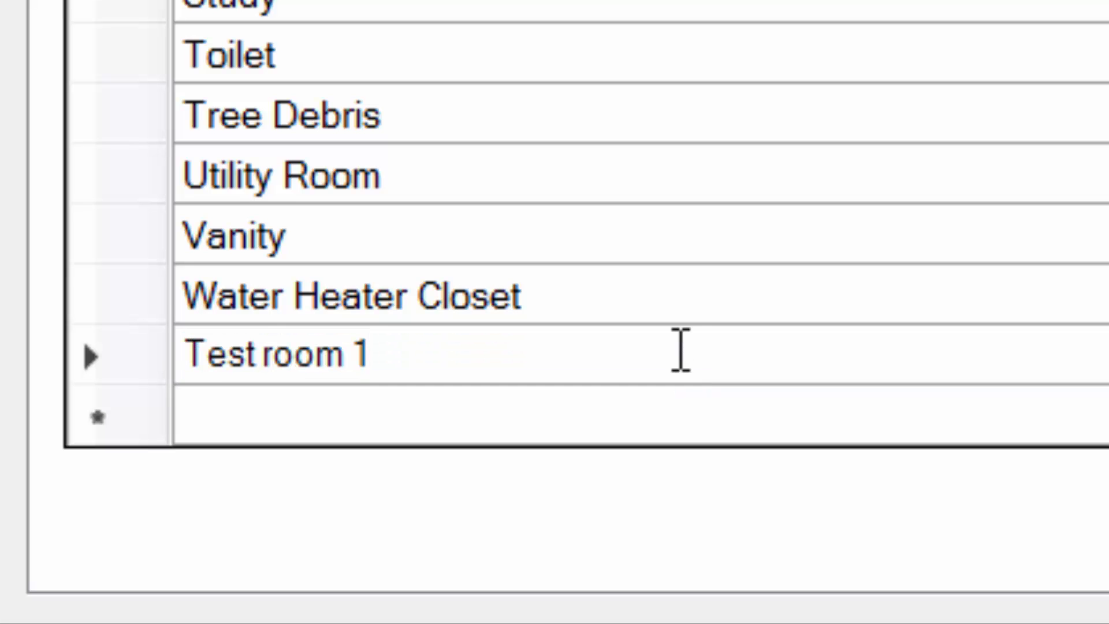
key("Return")
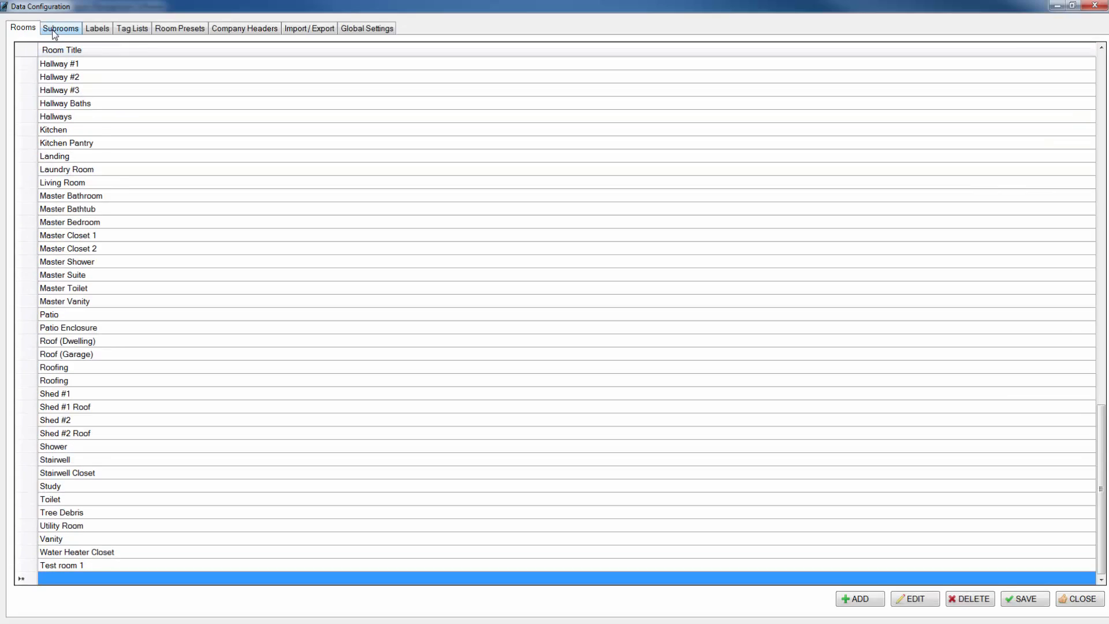
Step: Add a subroom titled "Test room 2" to the subrooms list and save the configuration
left_click(53, 32)
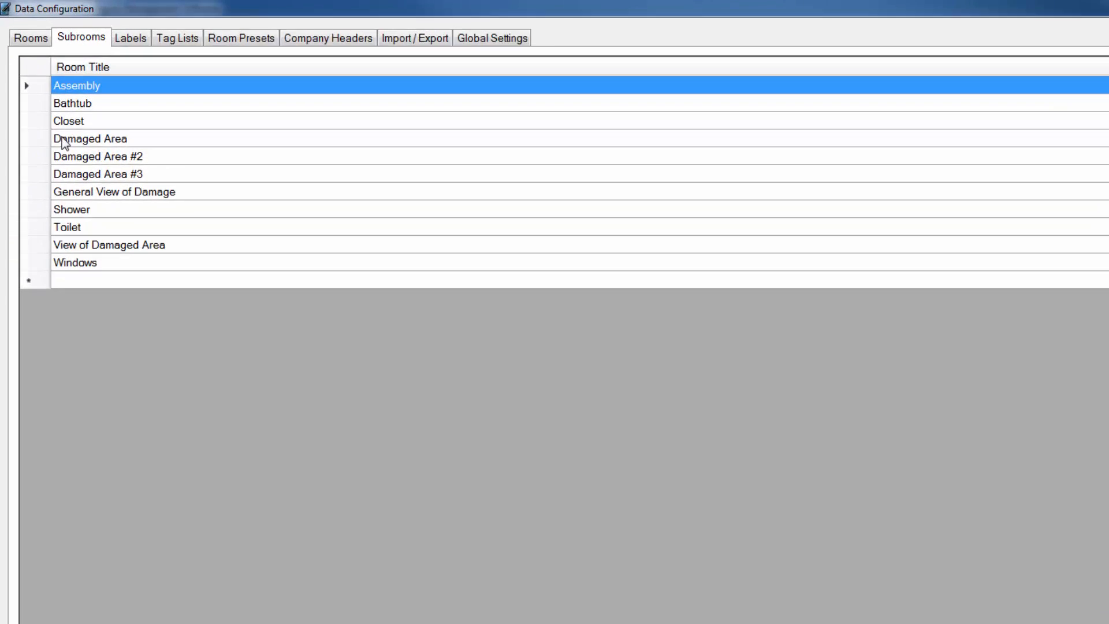
left_click(62, 210)
left_click(61, 210)
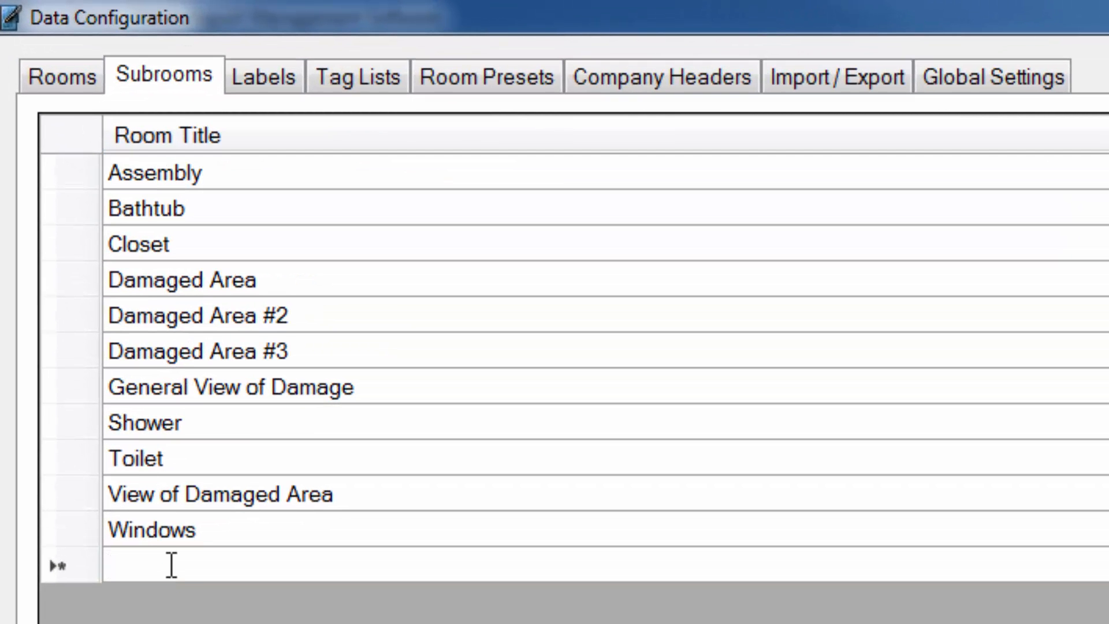
type("Test room 2")
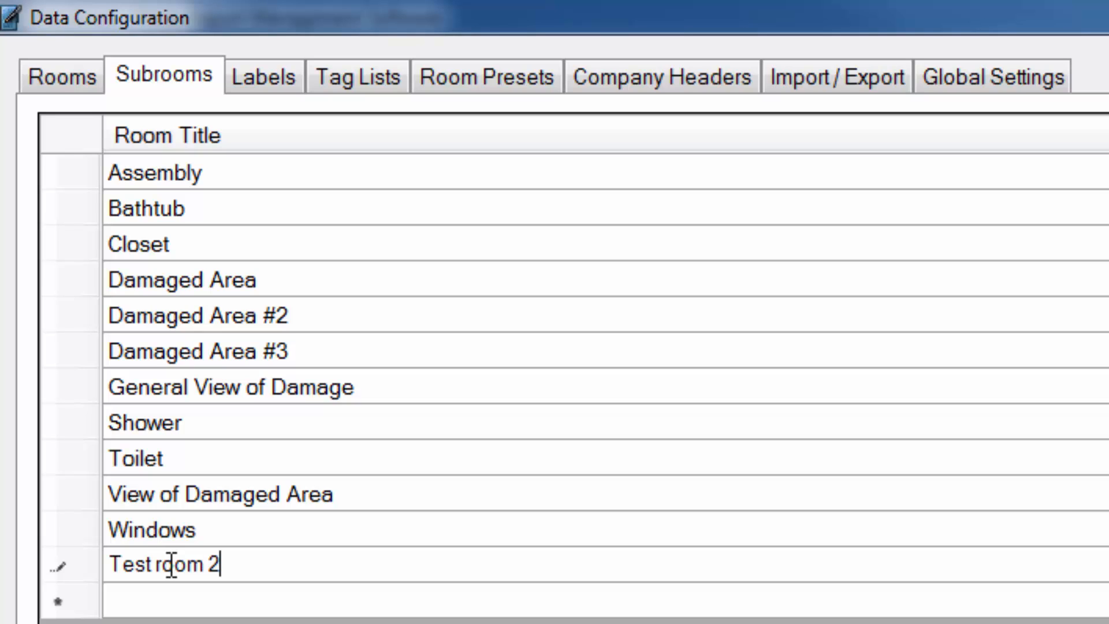
key("Return")
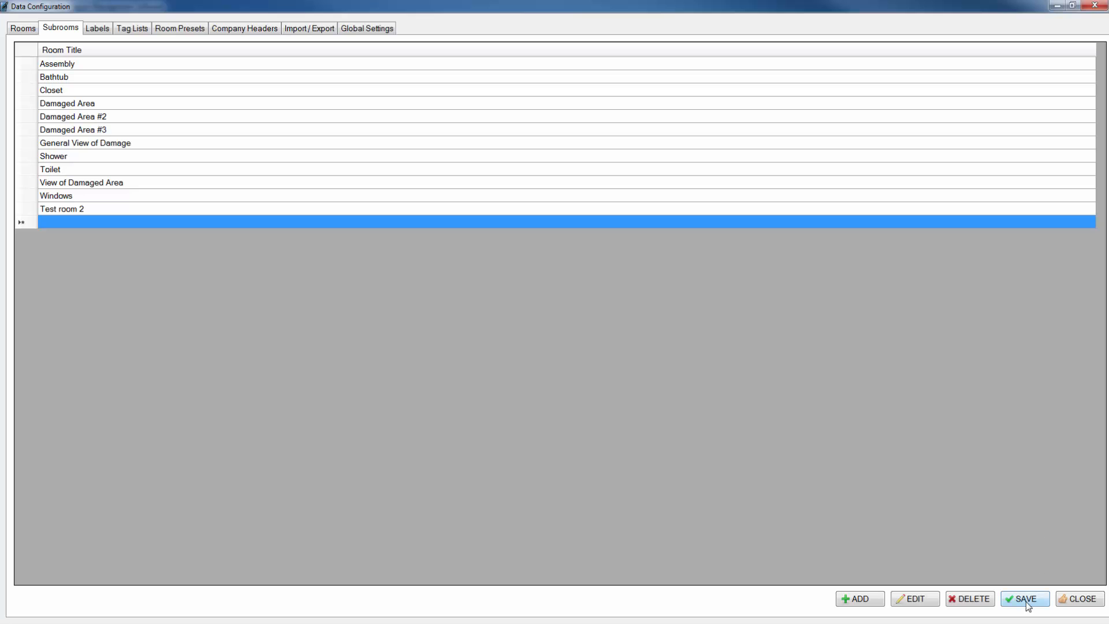
left_click(1018, 601)
left_click(605, 364)
Step: Review the labels, tag lists, rooms and subrooms, and examine the room and subroom lists available for room presets
left_click(97, 28)
left_click(132, 28)
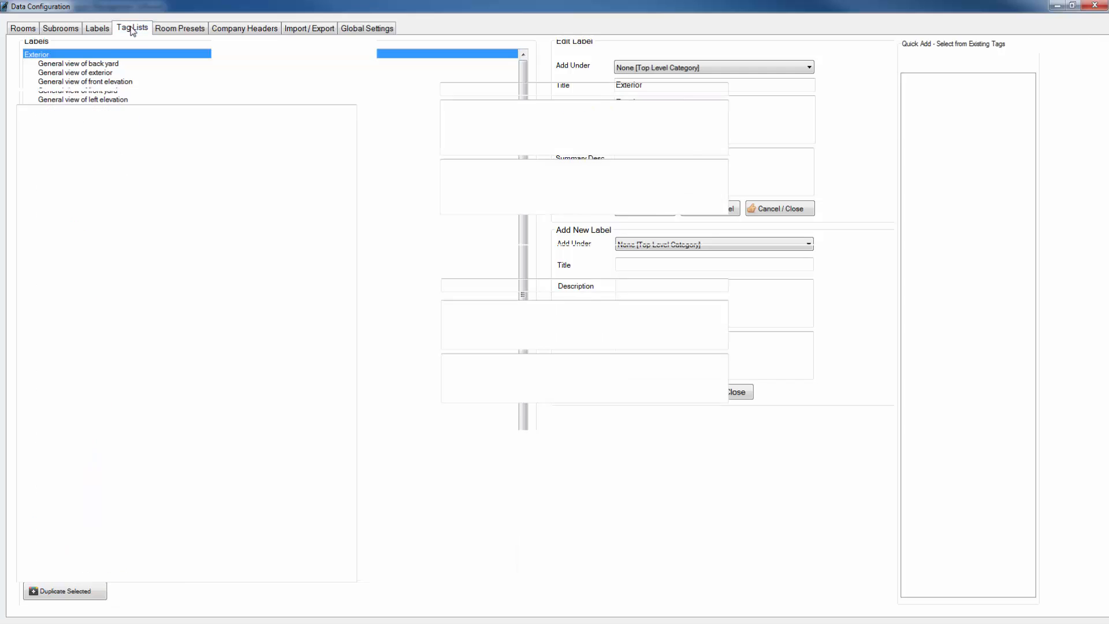
left_click(175, 30)
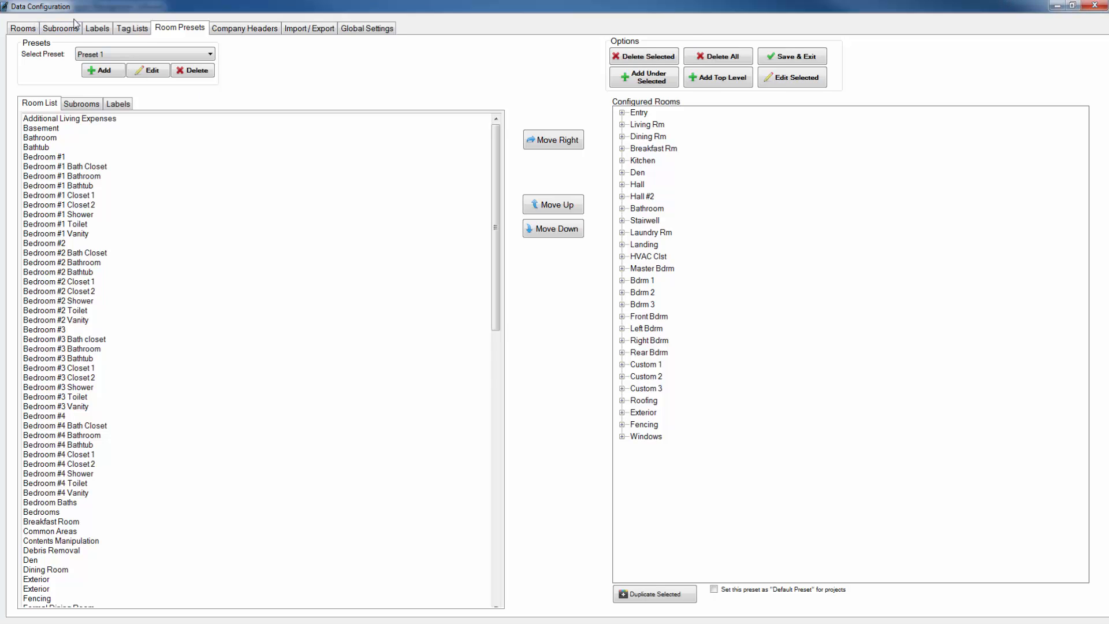
left_click(32, 33)
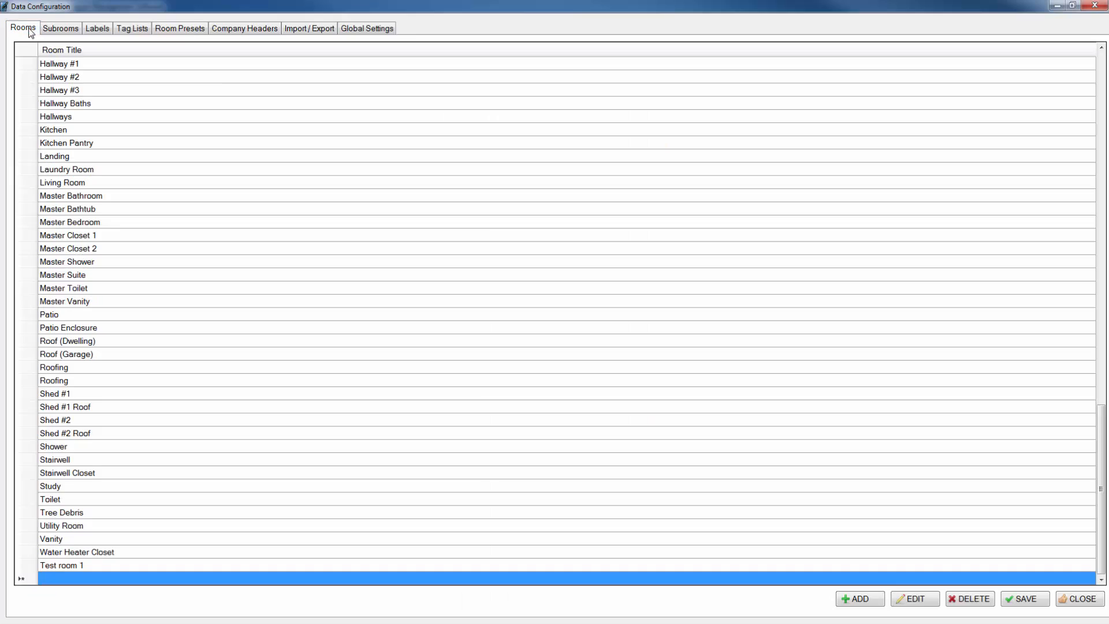
left_click(53, 31)
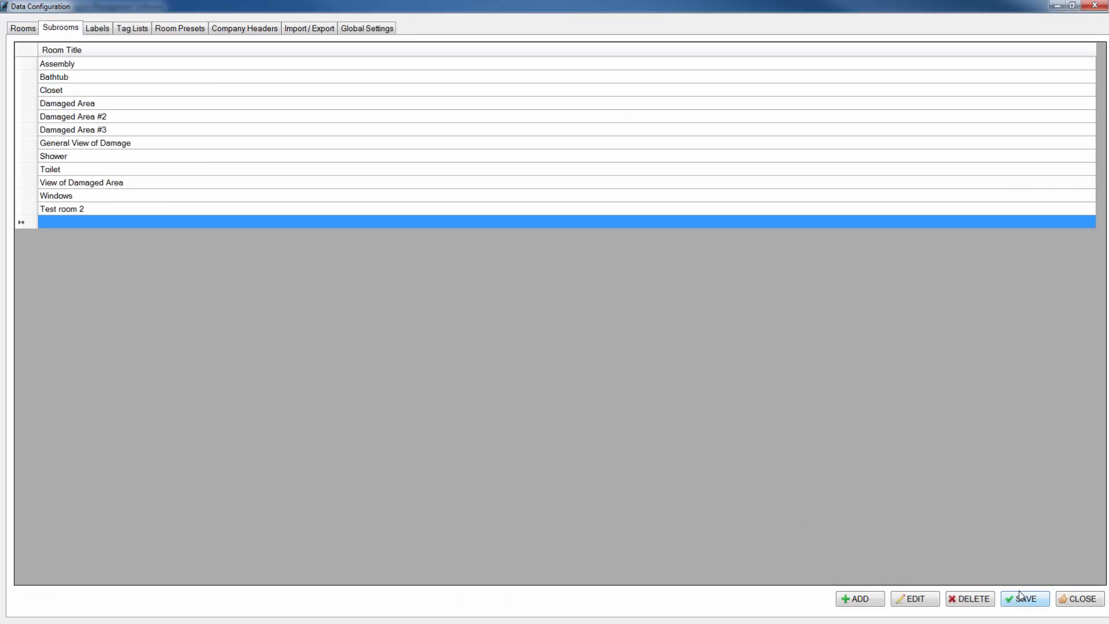
left_click(26, 30)
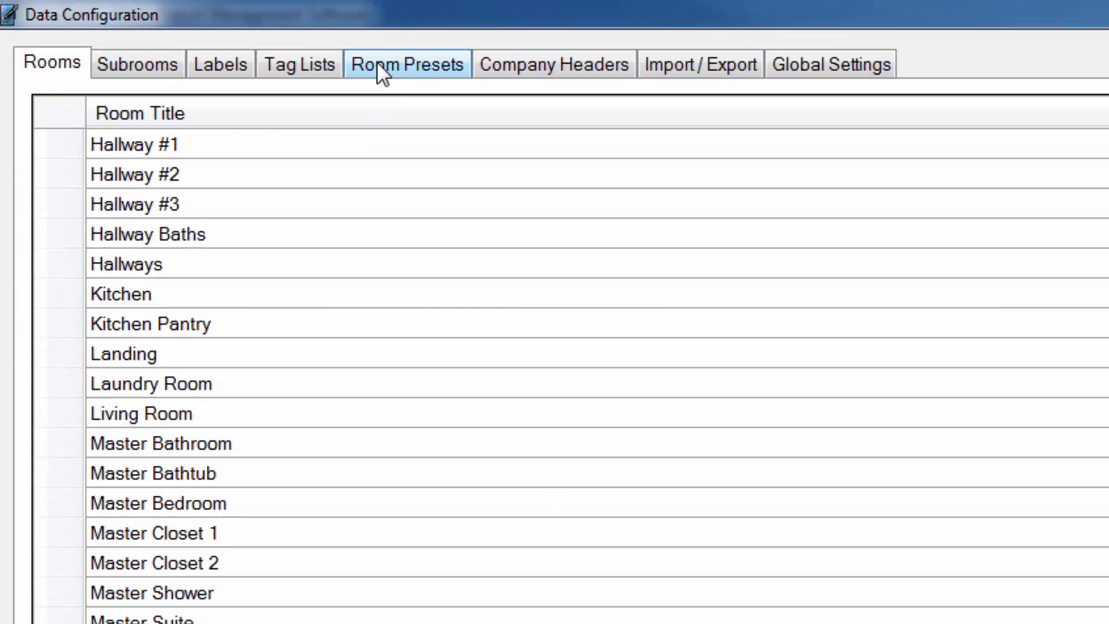
left_click(380, 64)
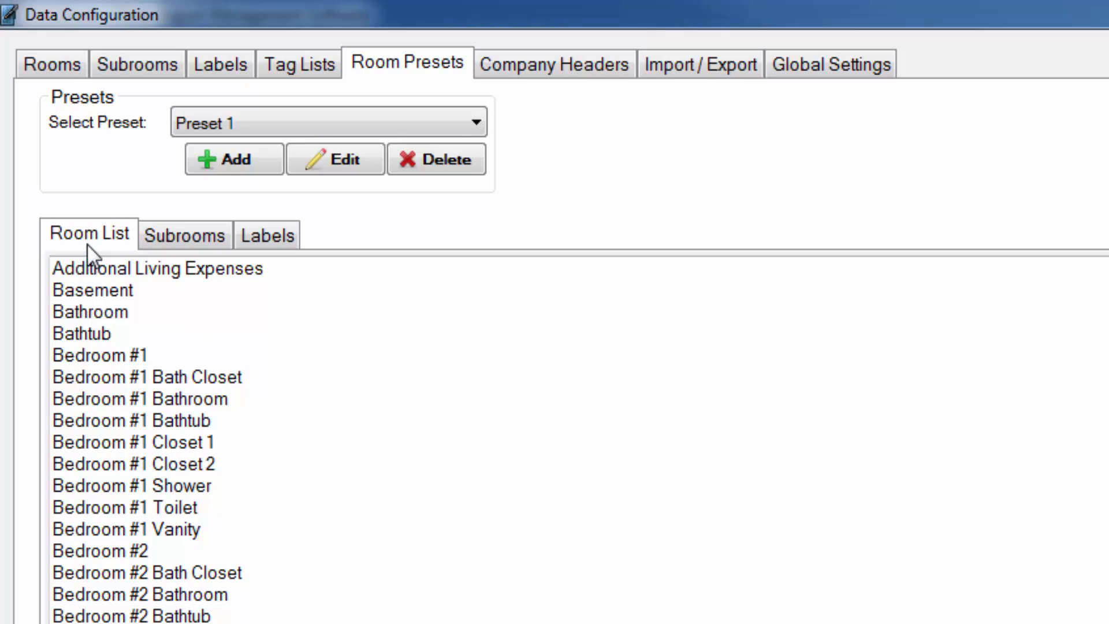
left_click(212, 233)
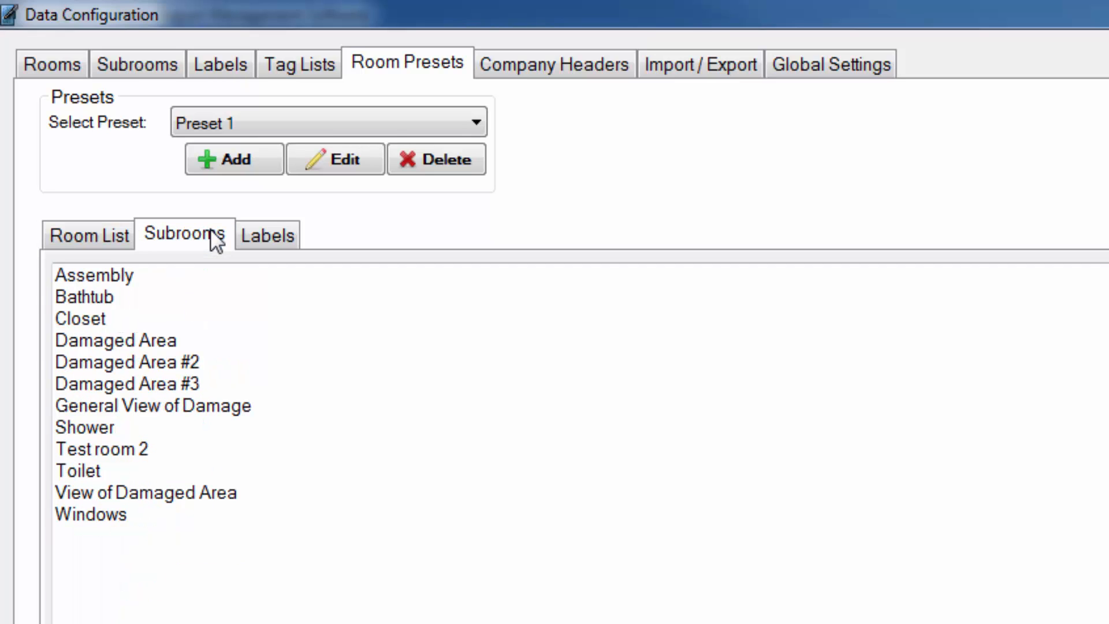
left_click(95, 237)
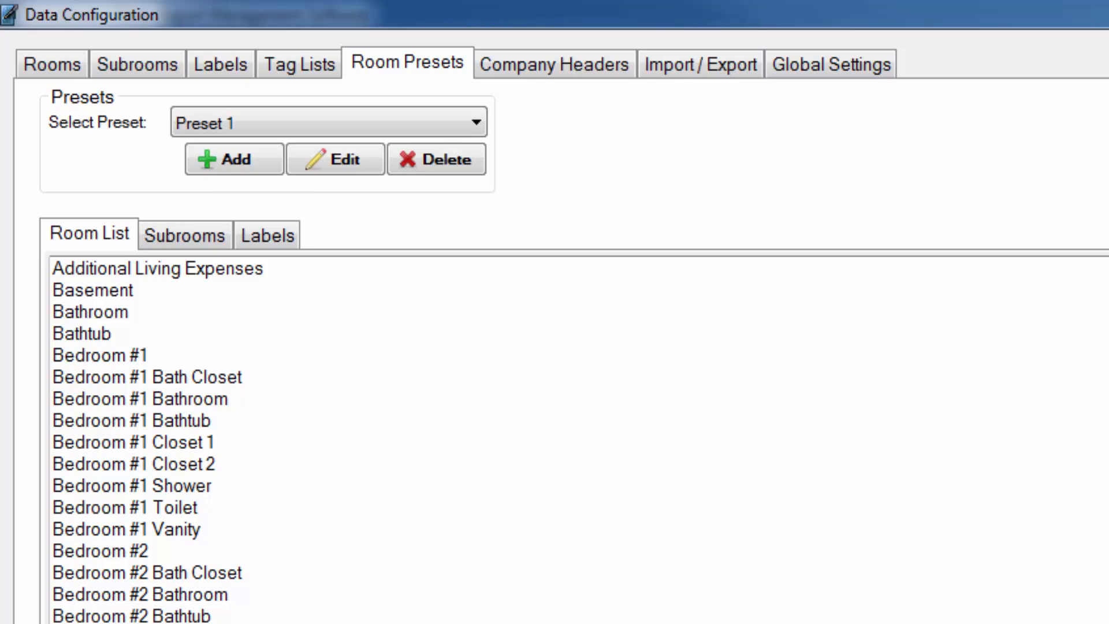
left_click(193, 234)
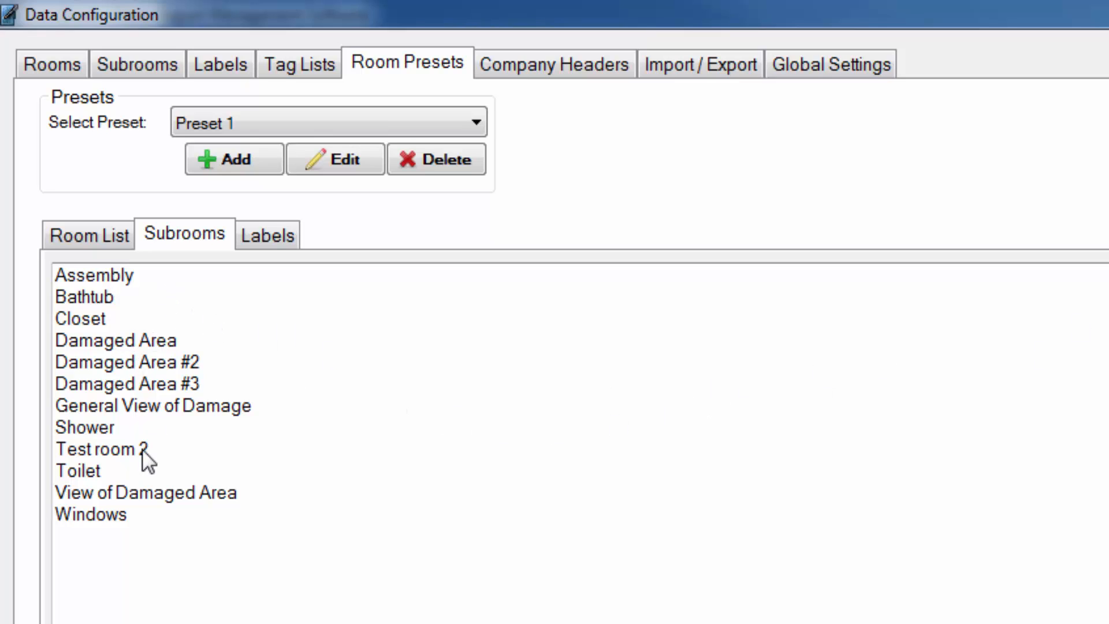
left_click(112, 236)
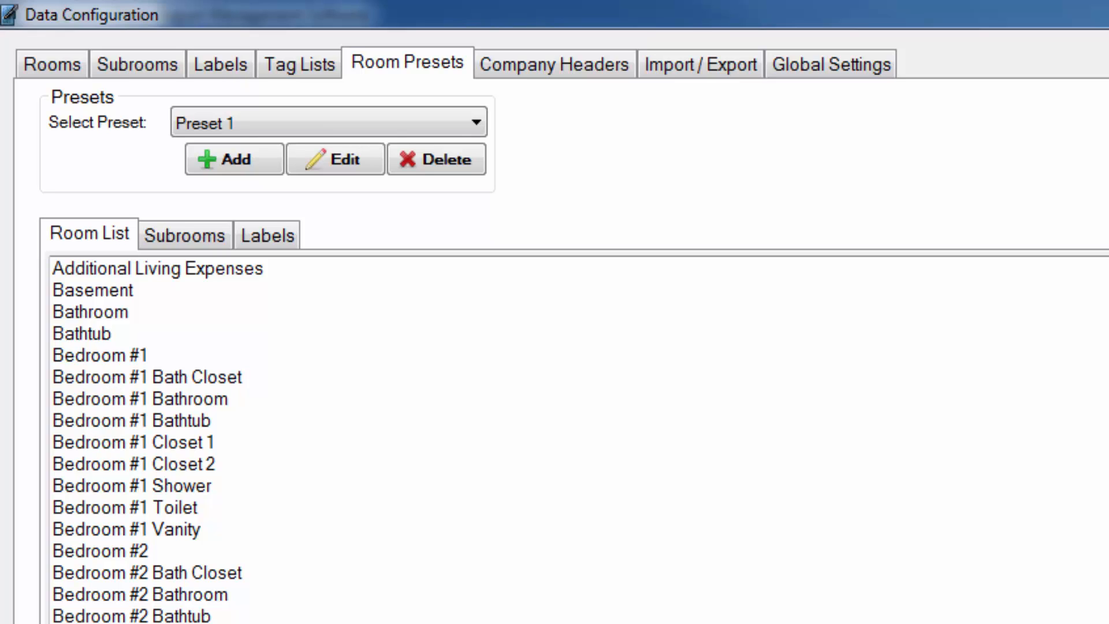
scroll(289, 439, "down", 4)
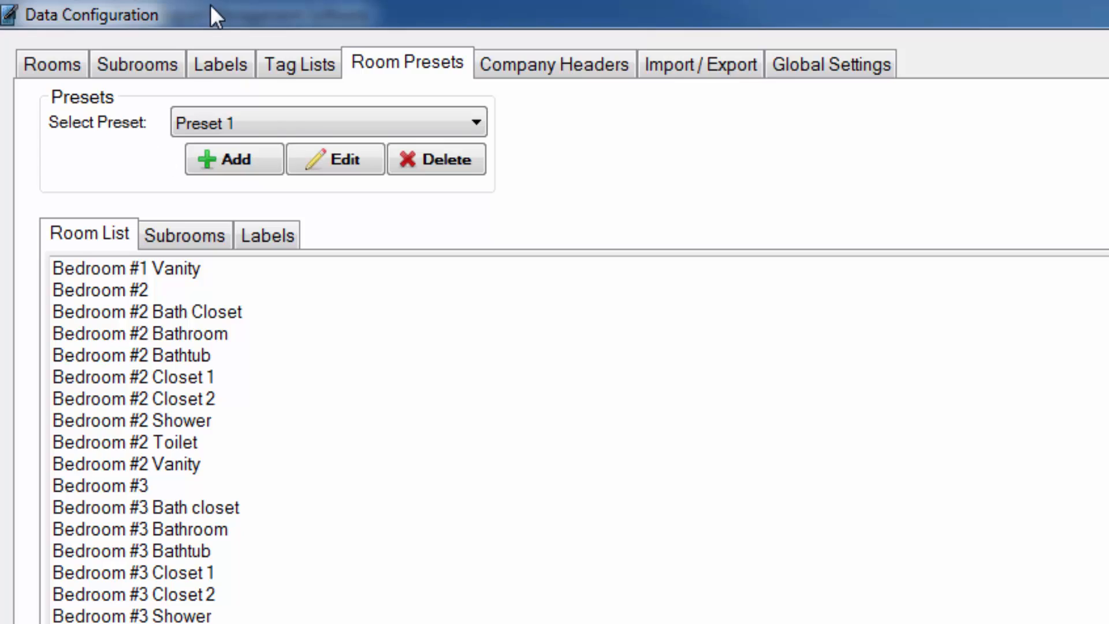
Step: Create a blank room preset named "Test 2"
left_click(248, 122)
left_click(242, 149)
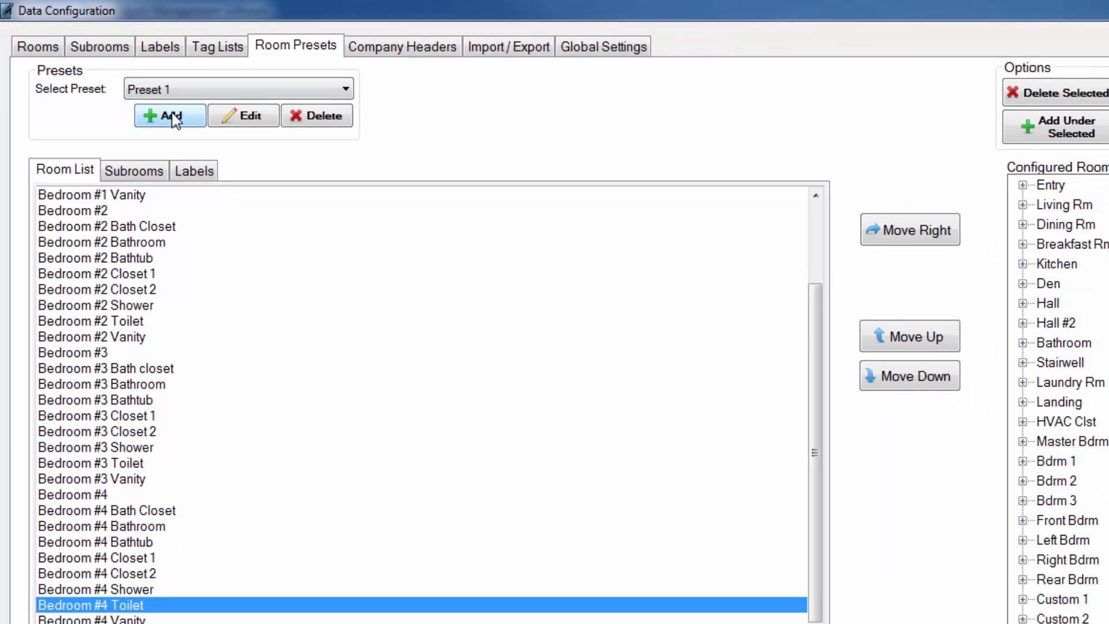
left_click(237, 156)
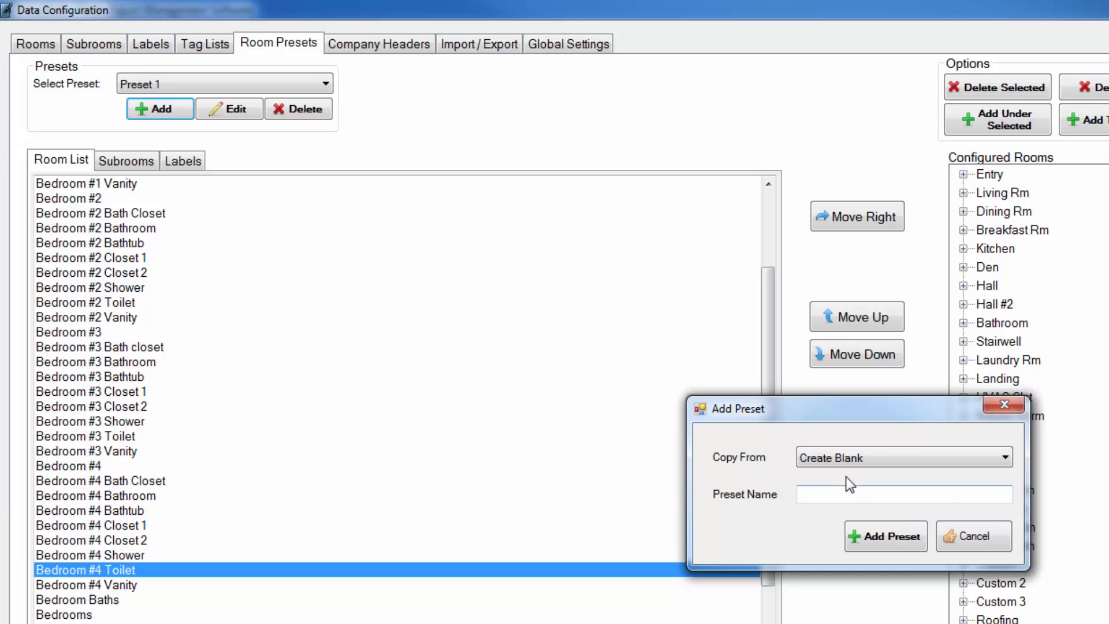
left_click(828, 494)
type("Test 2")
left_click(899, 538)
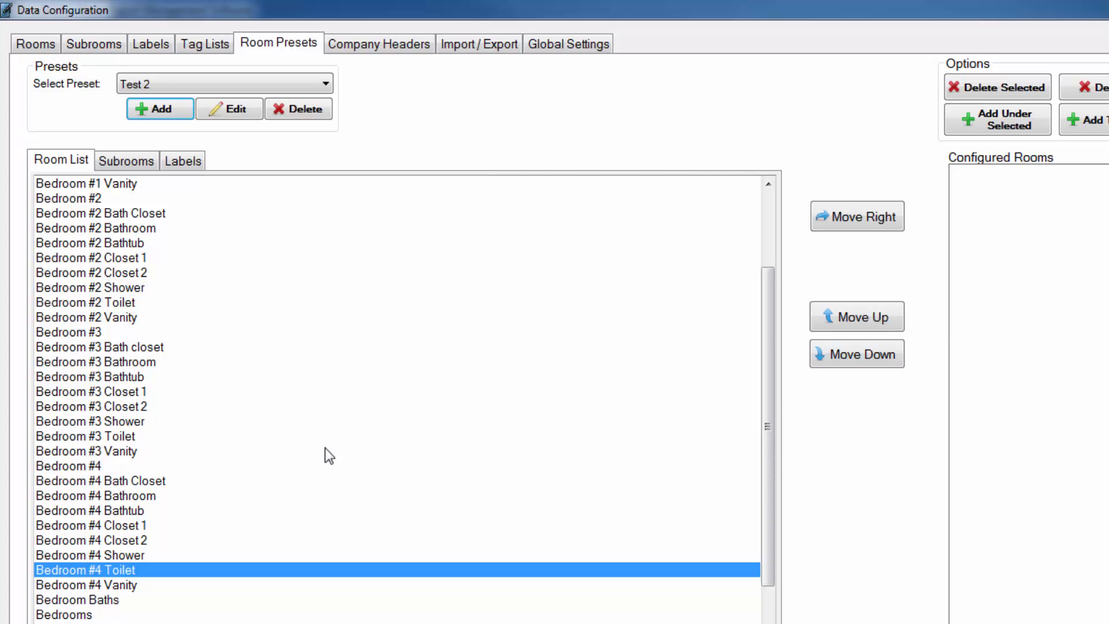
Step: Add Bedroom #1 from the room list to the configured rooms of the Test 2 preset
left_click(92, 273)
scroll(95, 254, "up", 4)
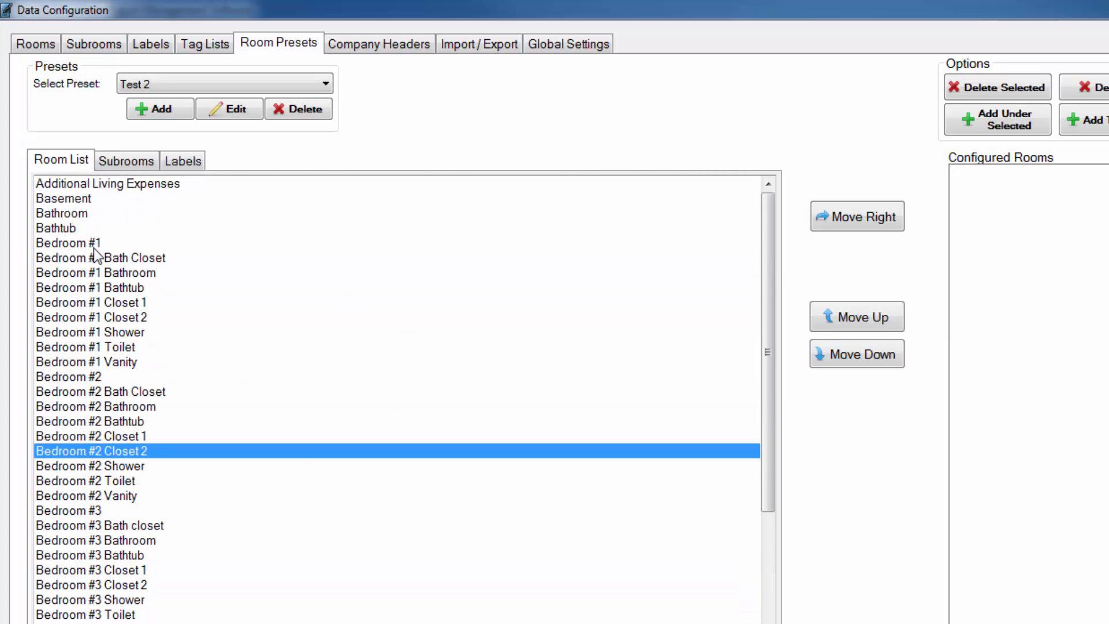
left_click(99, 243)
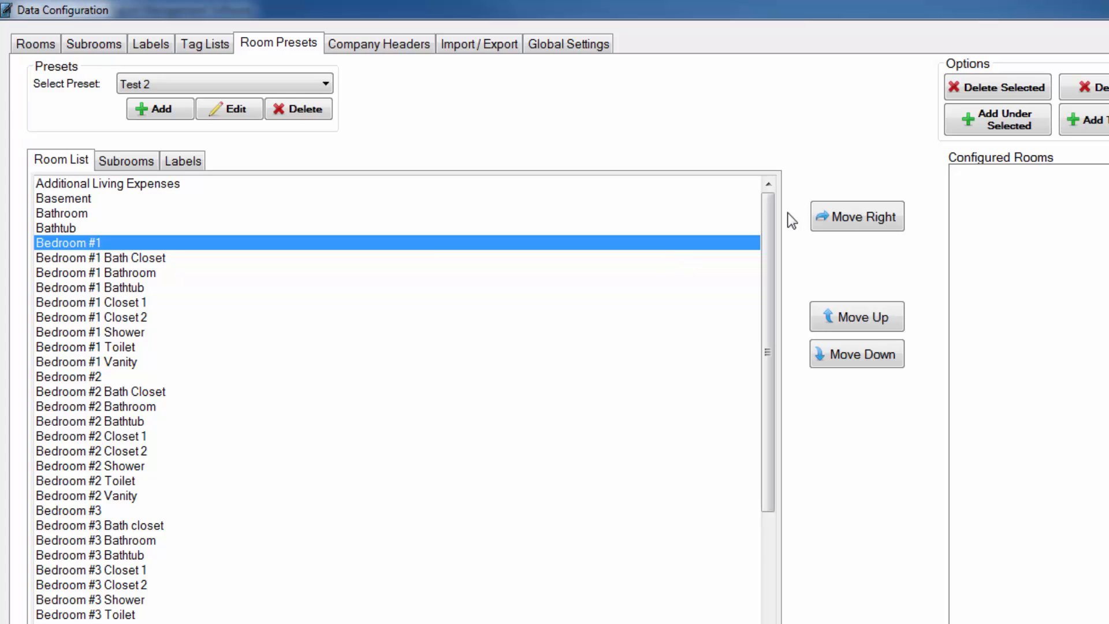
left_click(844, 217)
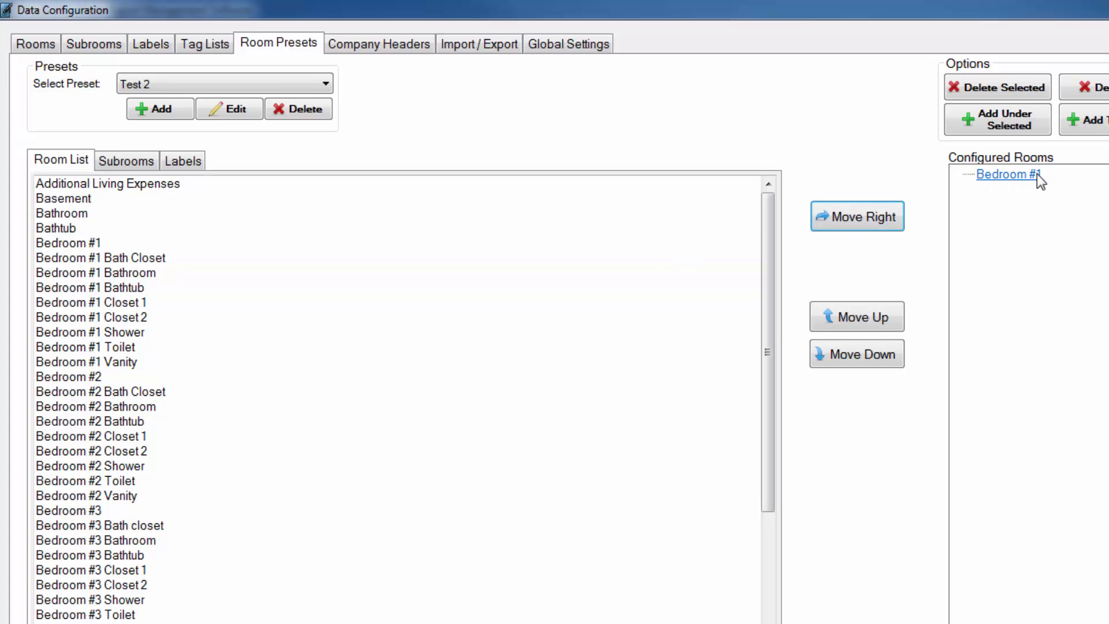
Step: Add Bathtub beneath Bedroom #1 in the configured rooms and expand Bedroom #1
left_click(1018, 184)
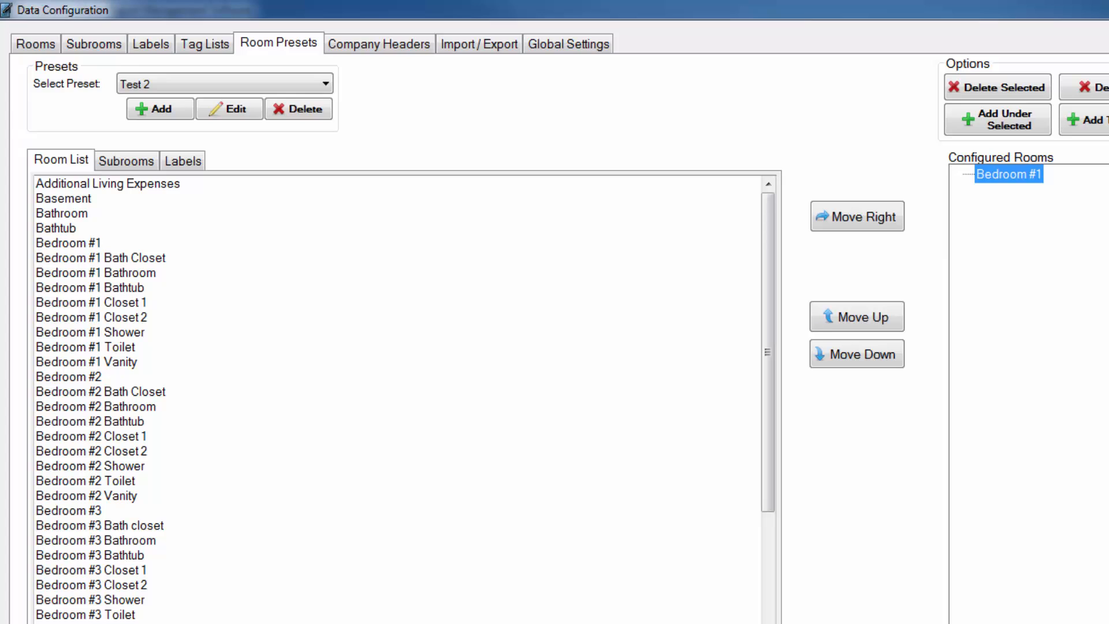
left_click(68, 243)
left_click(68, 228)
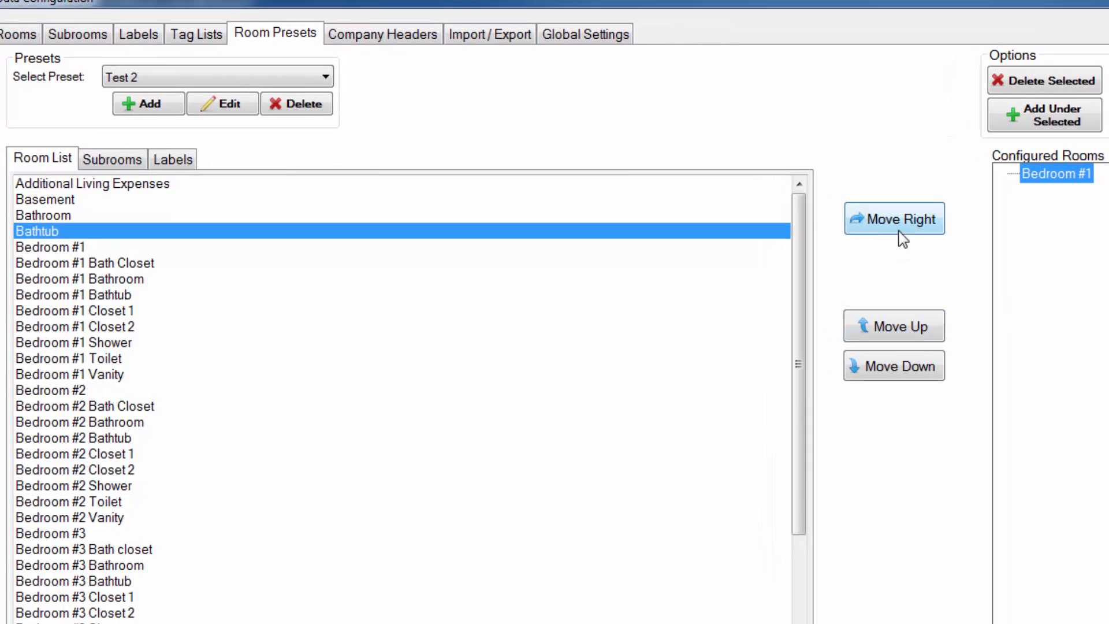
left_click(856, 220)
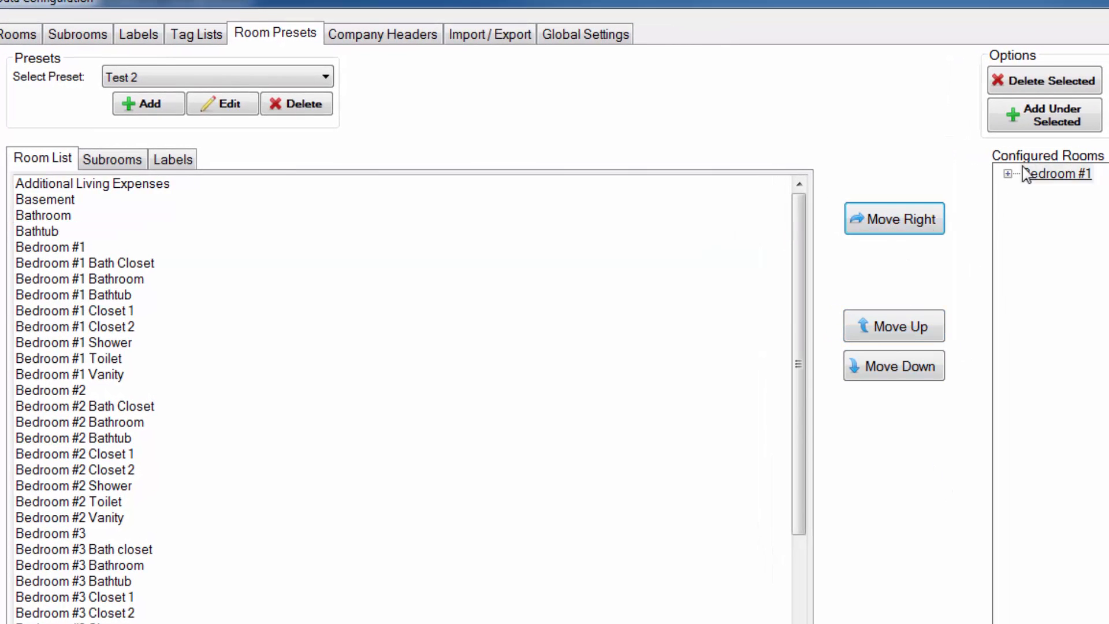
left_click(1007, 174)
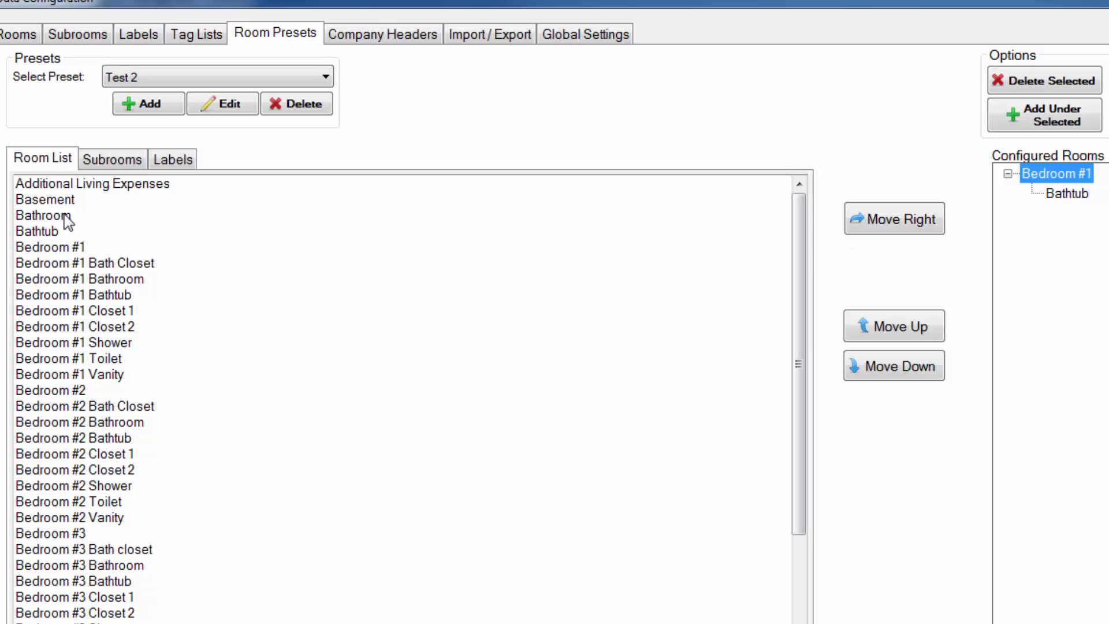
Step: Add the Toilet subroom beneath Bathtub under Bedroom #1 in the configured rooms, and expand Bathtub
left_click(1062, 196)
left_click(118, 165)
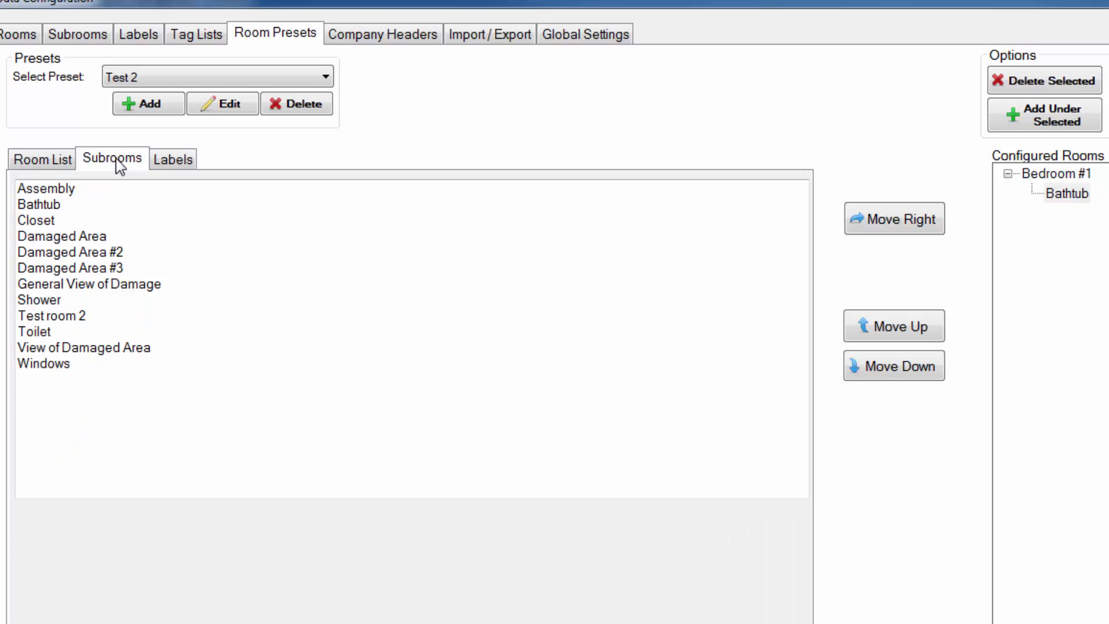
left_click(1069, 192)
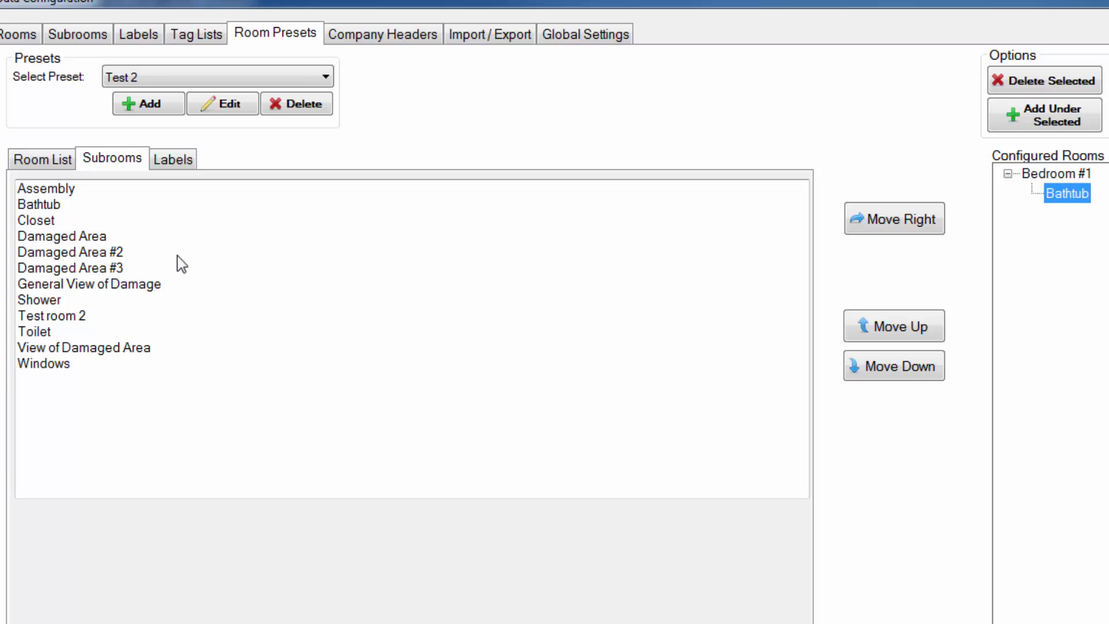
left_click(39, 331)
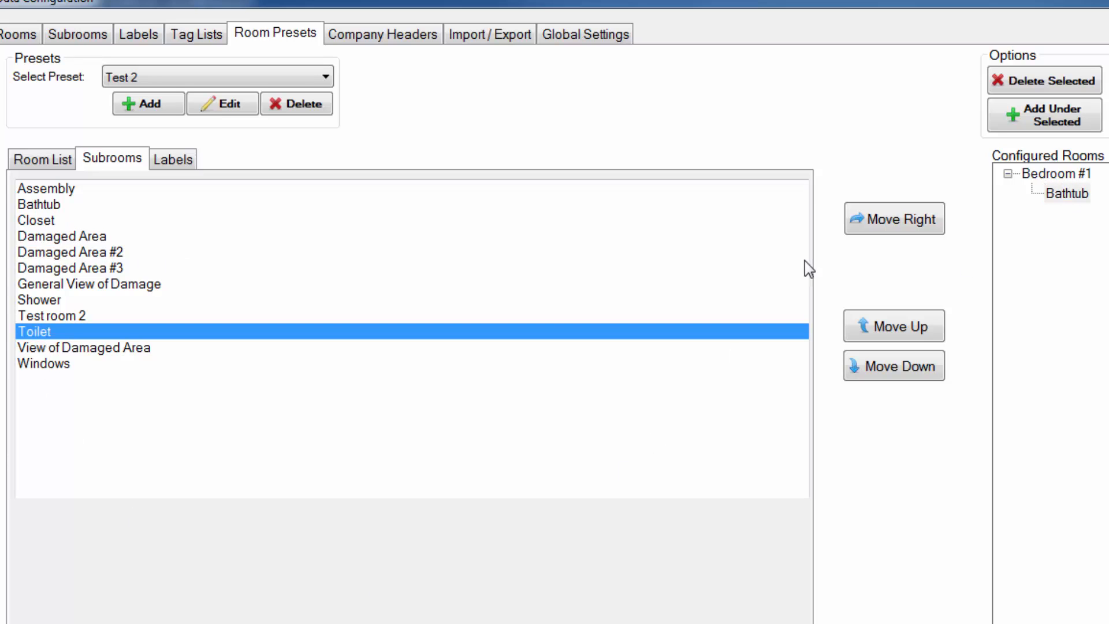
left_click(921, 223)
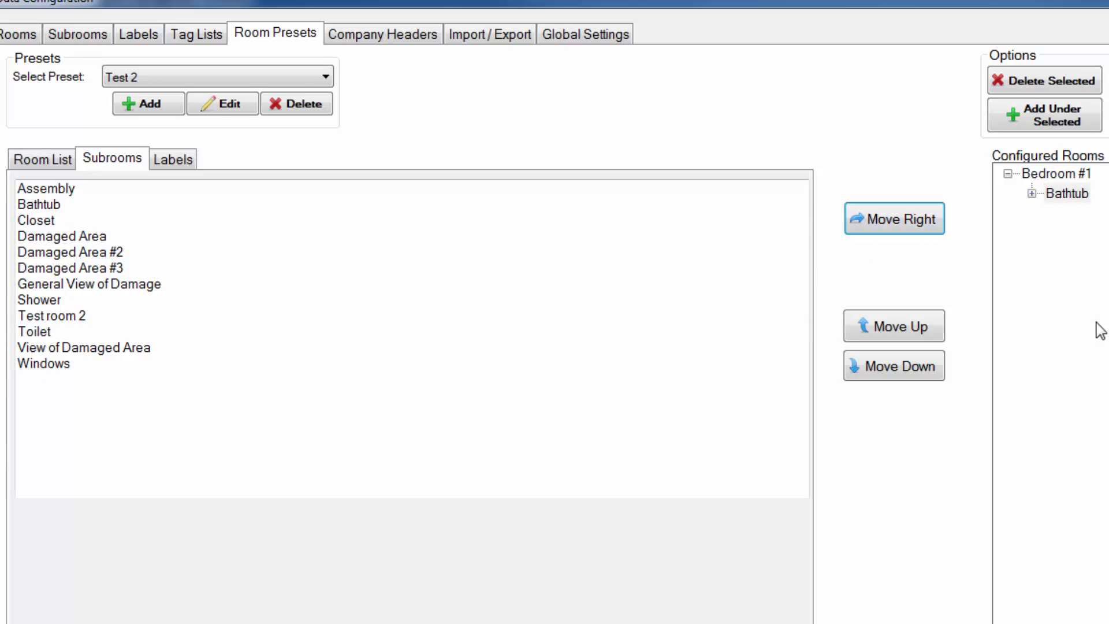
left_click(1032, 194)
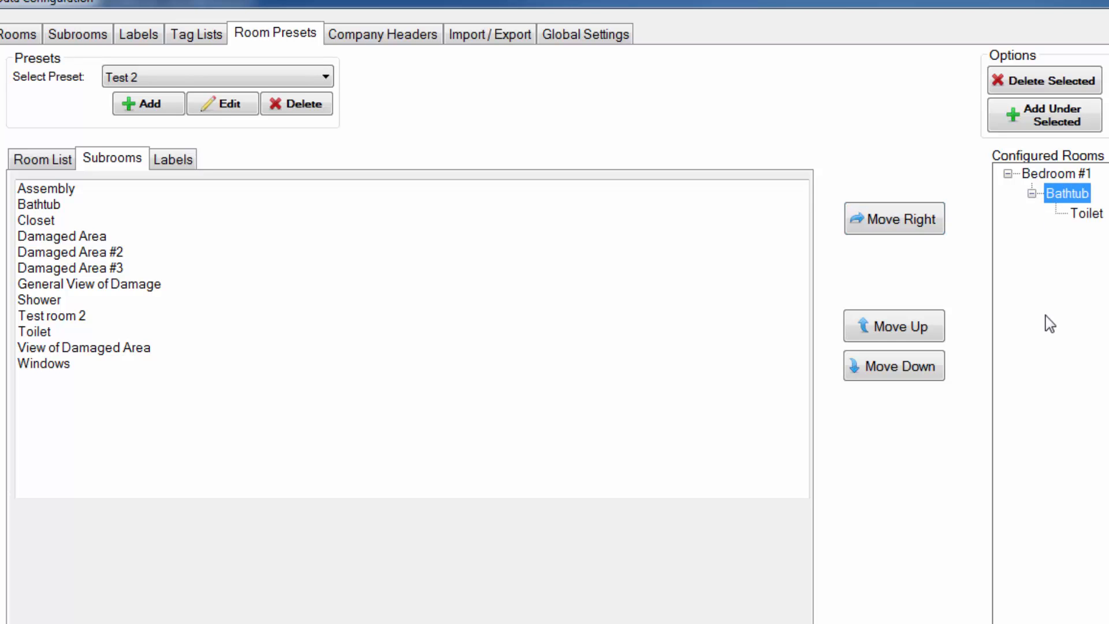
Step: Clear the configured room selection and add Bedroom #2 from the room list as a top-level room
left_click(1089, 255)
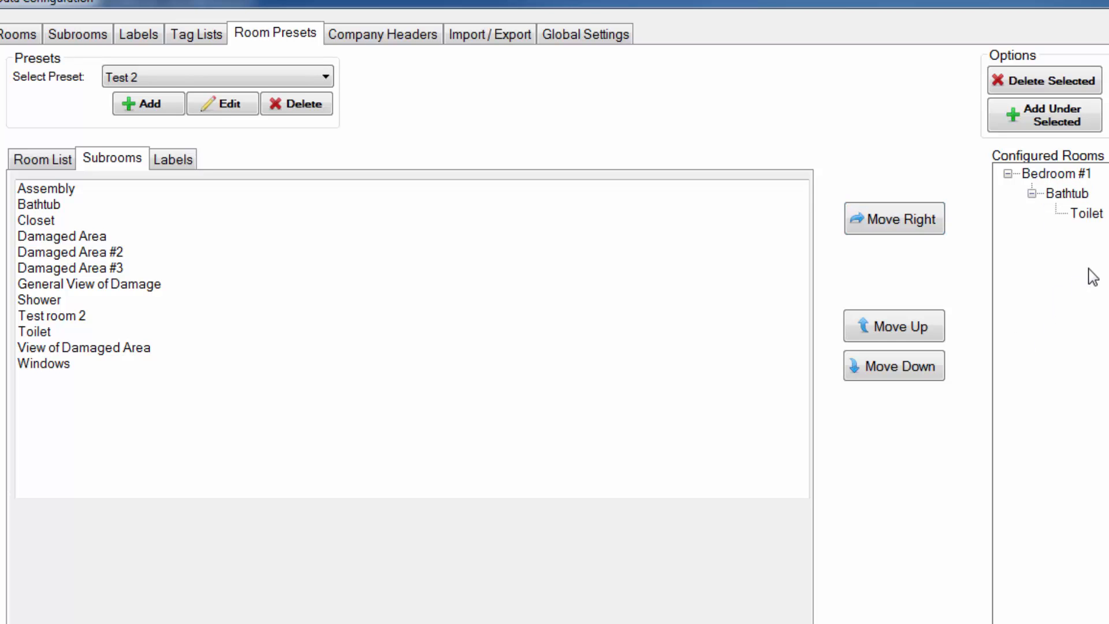
left_click(45, 159)
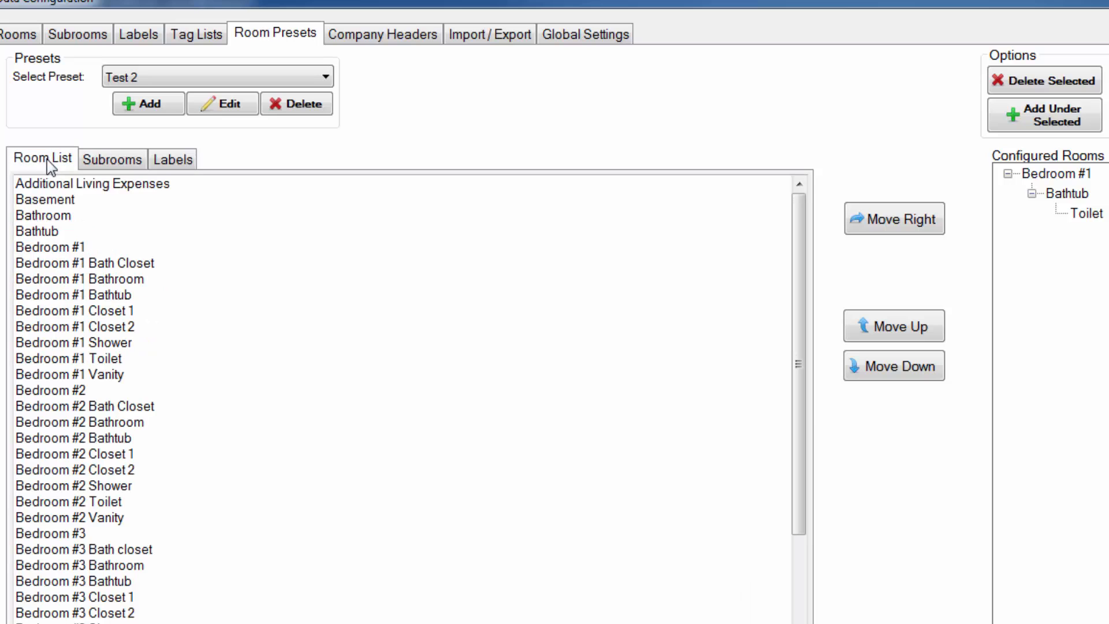
left_click(66, 393)
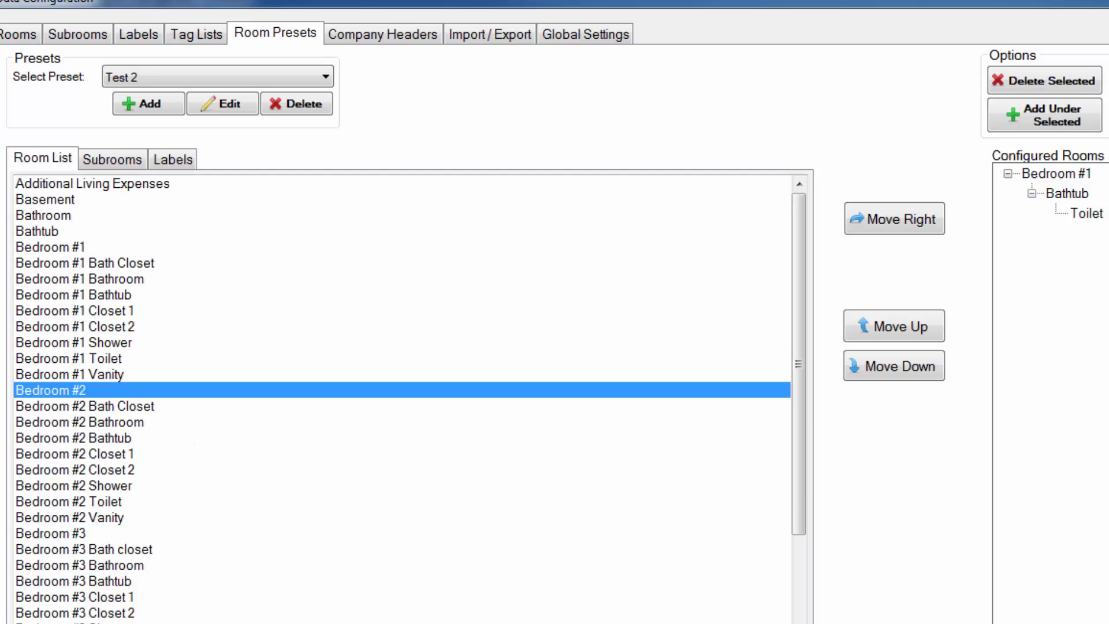
left_click(876, 225)
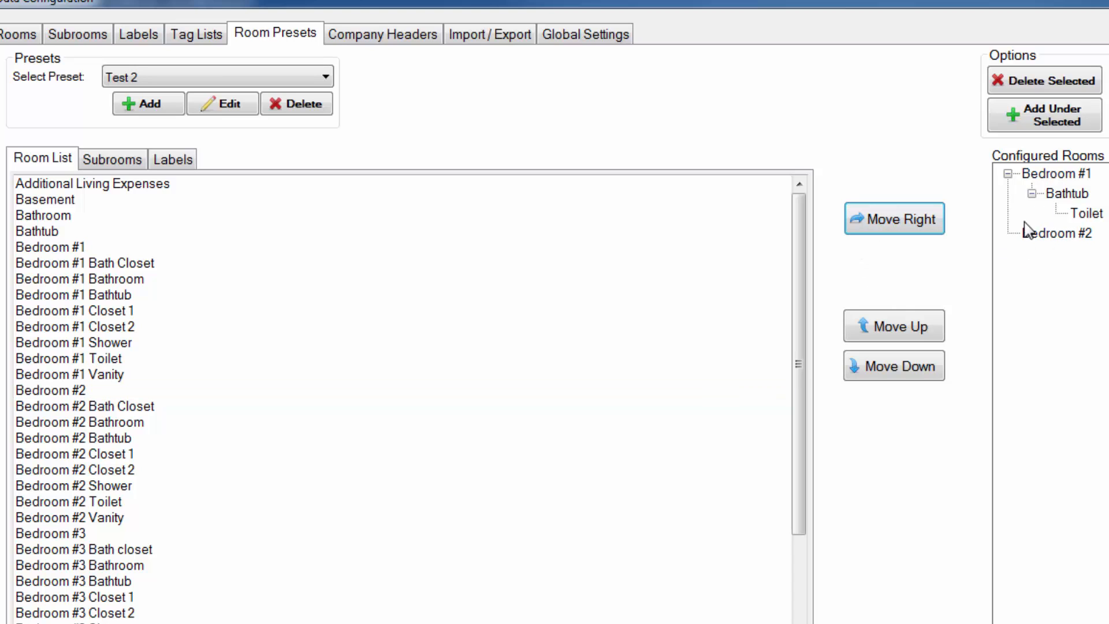
Step: Add the Toilet subroom as a top-level entry in the configured rooms
left_click(114, 161)
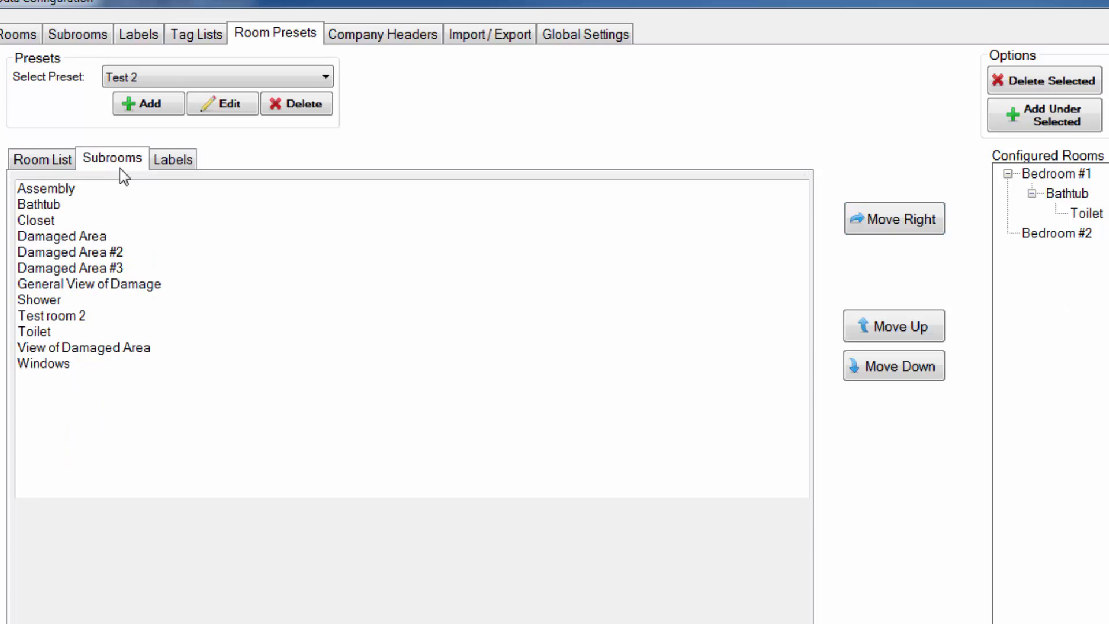
left_click(37, 332)
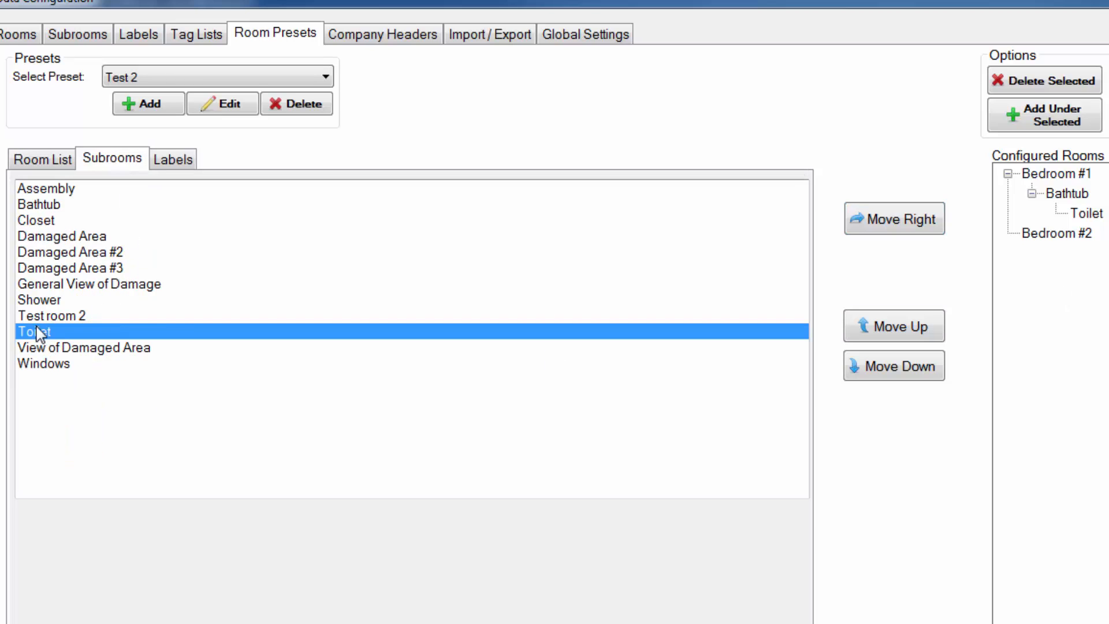
left_click(889, 228)
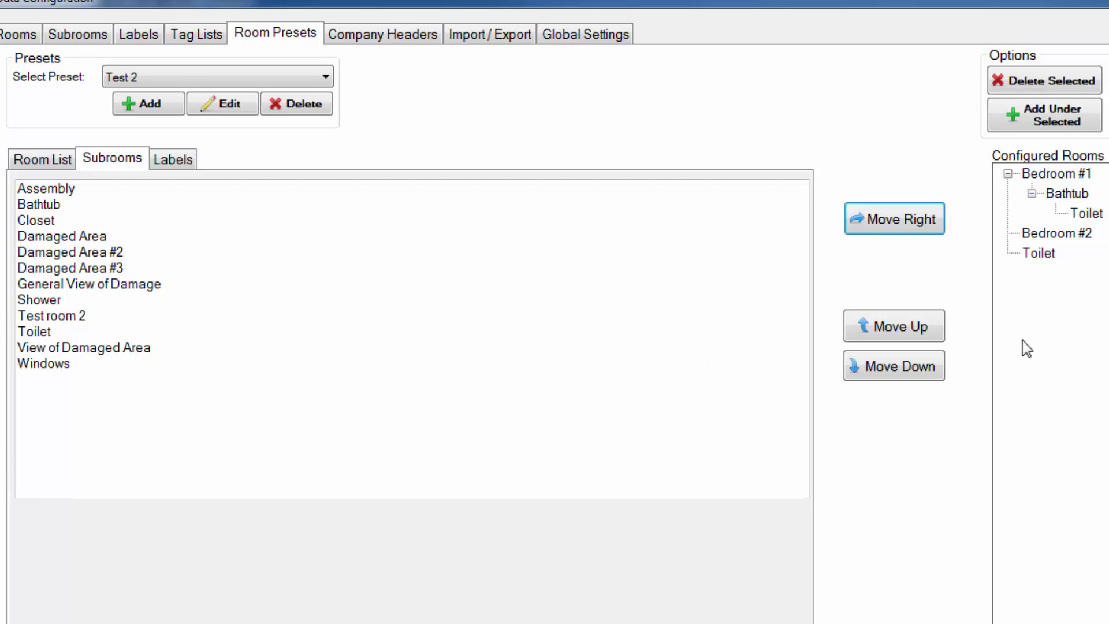
Step: Add Bedroom #1 Bath Closet from the room list beneath the top-level Toilet, expand Toilet, and clear the selection
left_click(38, 162)
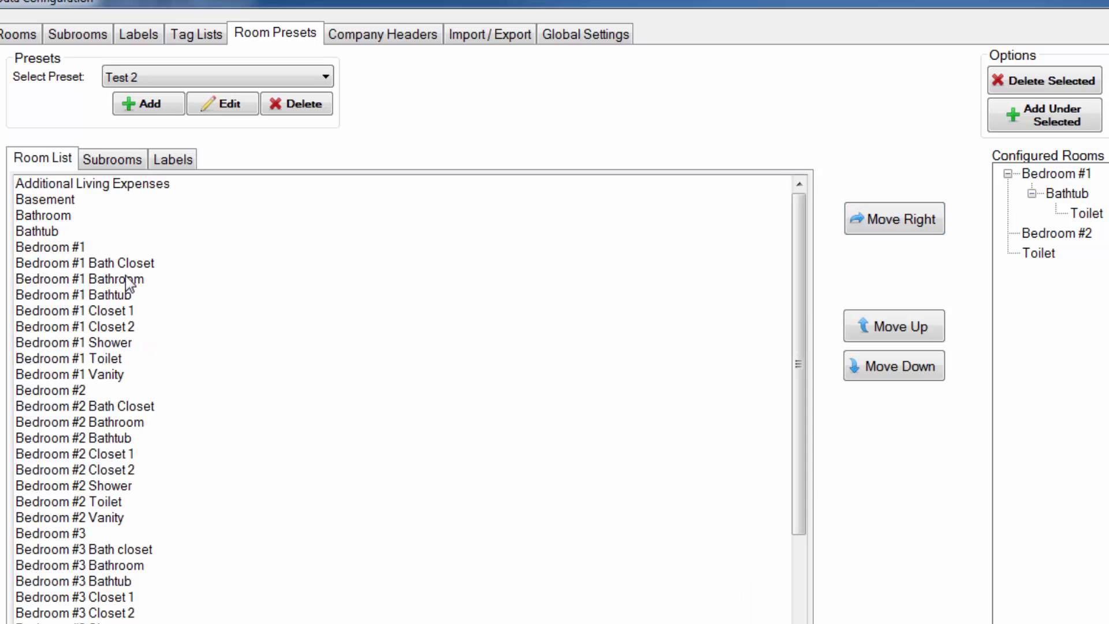
left_click(75, 268)
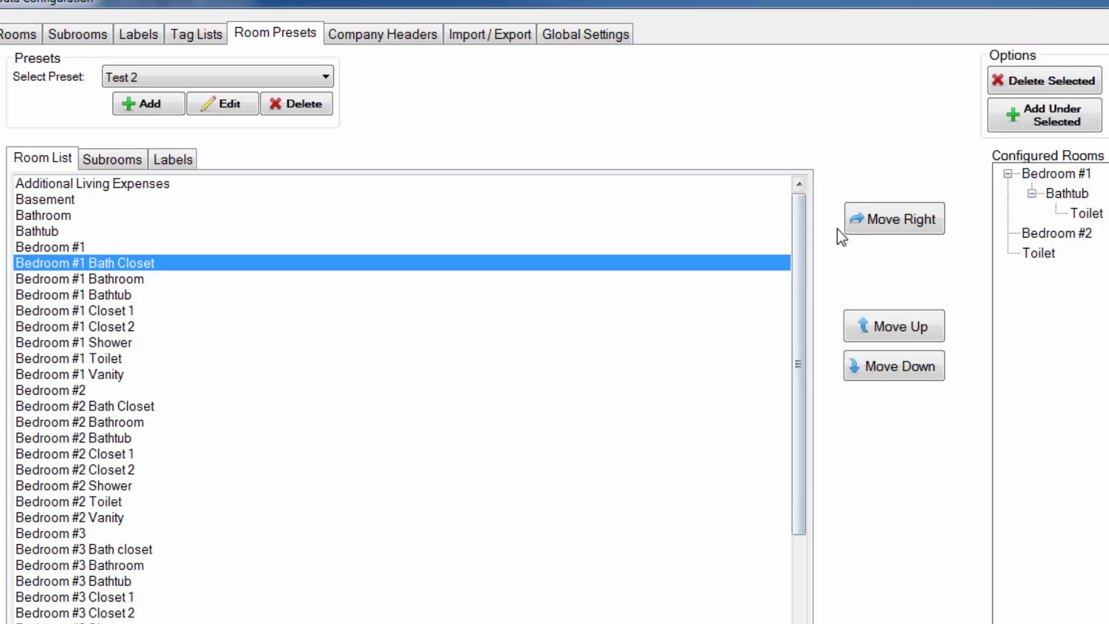
left_click(1038, 257)
left_click(918, 230)
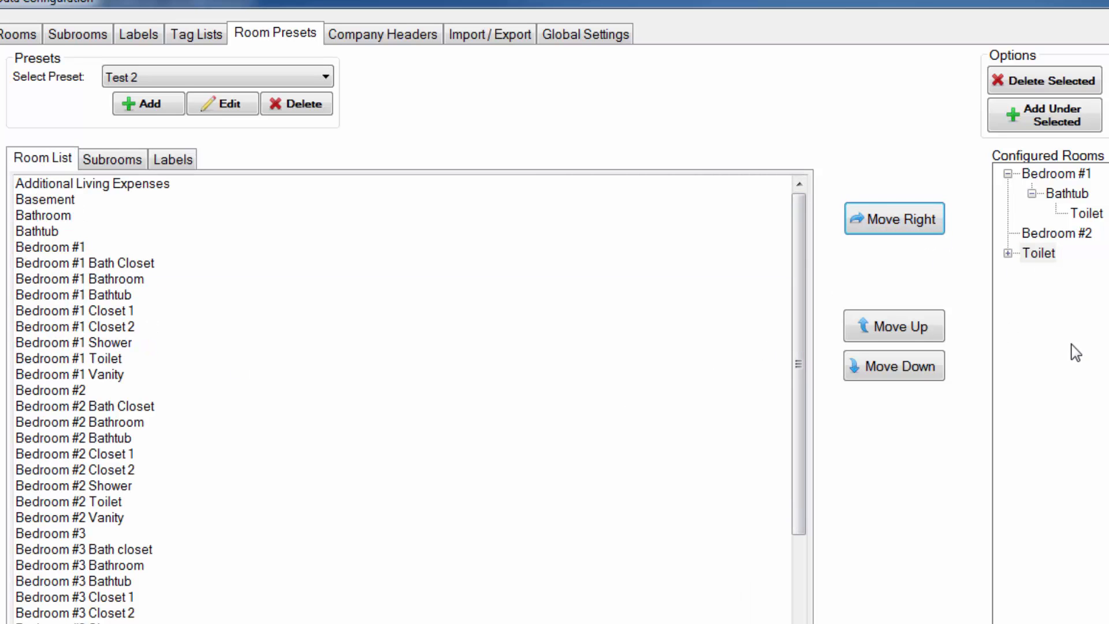
left_click(1008, 254)
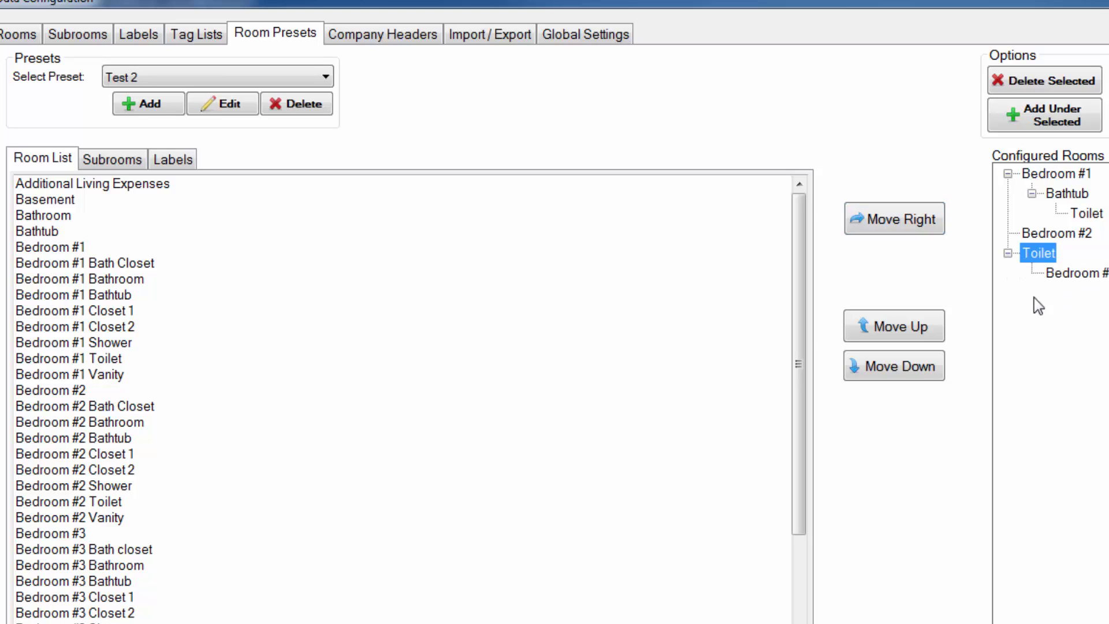
left_click(1107, 578)
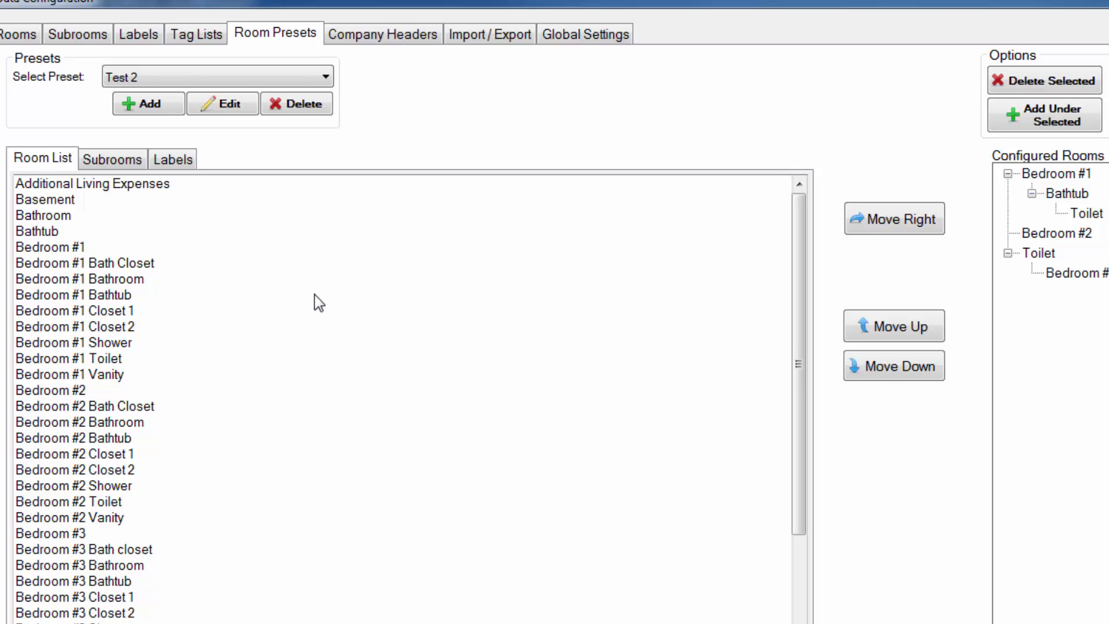
left_click(159, 167)
left_click(65, 159)
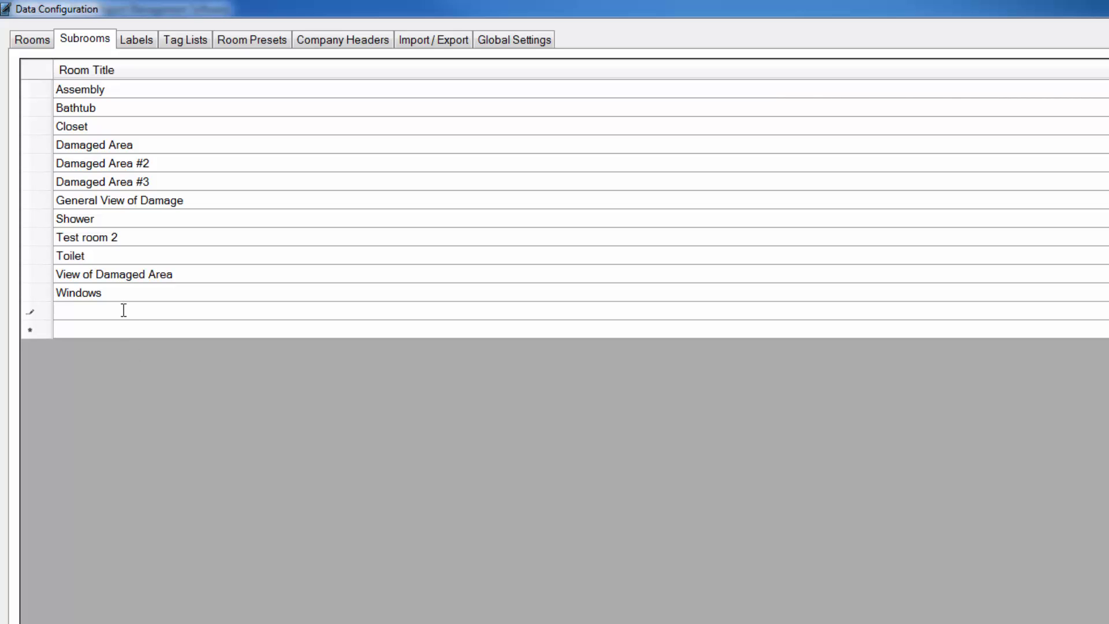
Step: Add a new subroom titled "Test room 4" to the subrooms data and save it
type("Test")
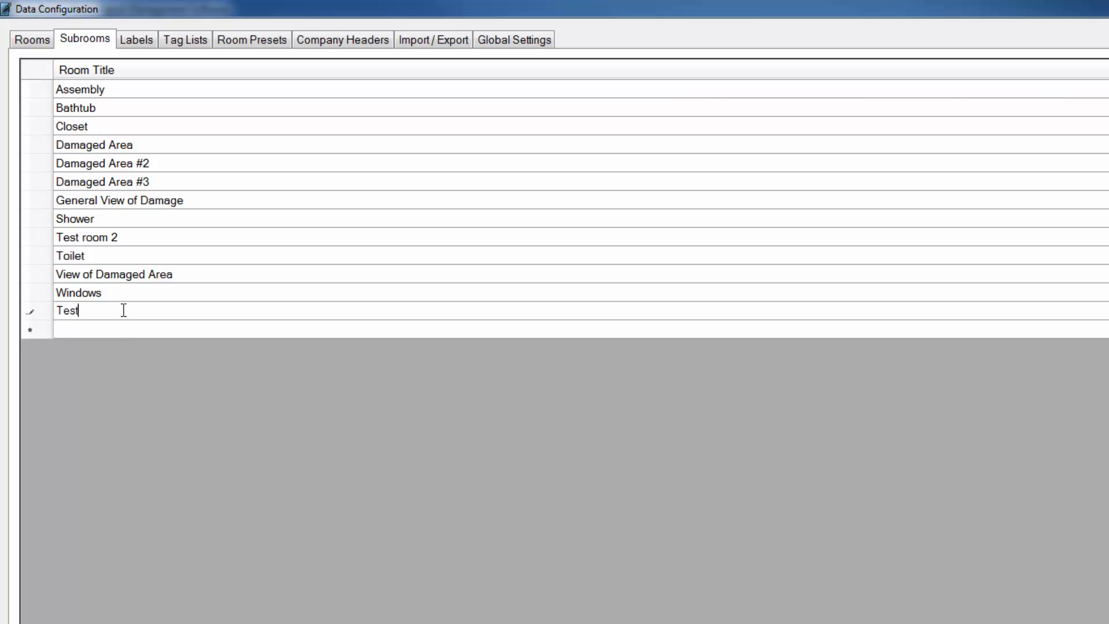
type(" room 4")
left_click(1028, 621)
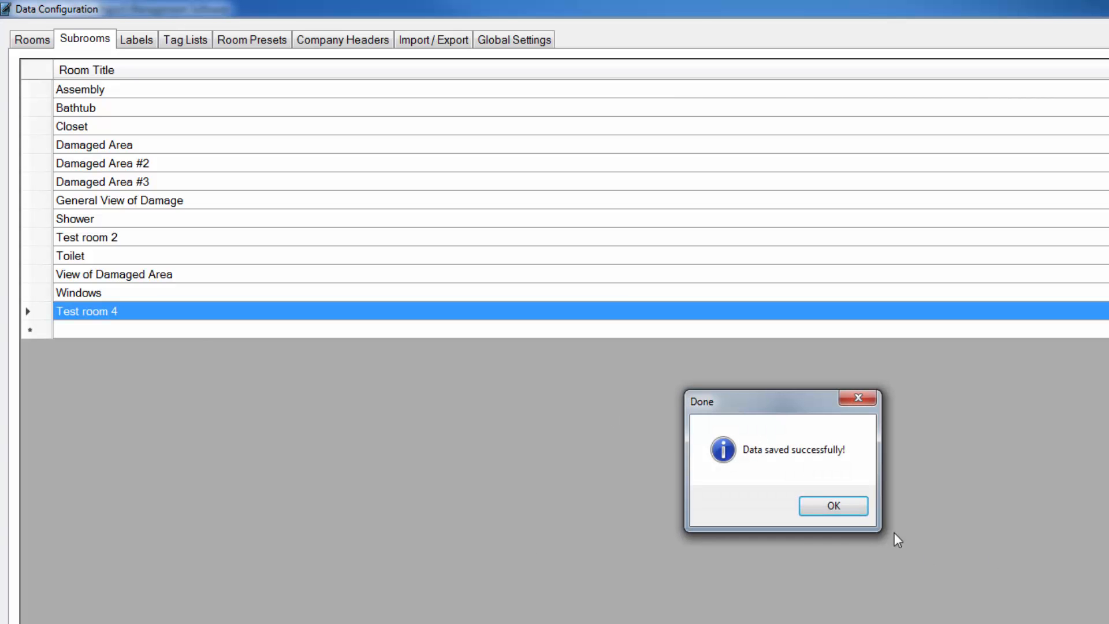
left_click(845, 504)
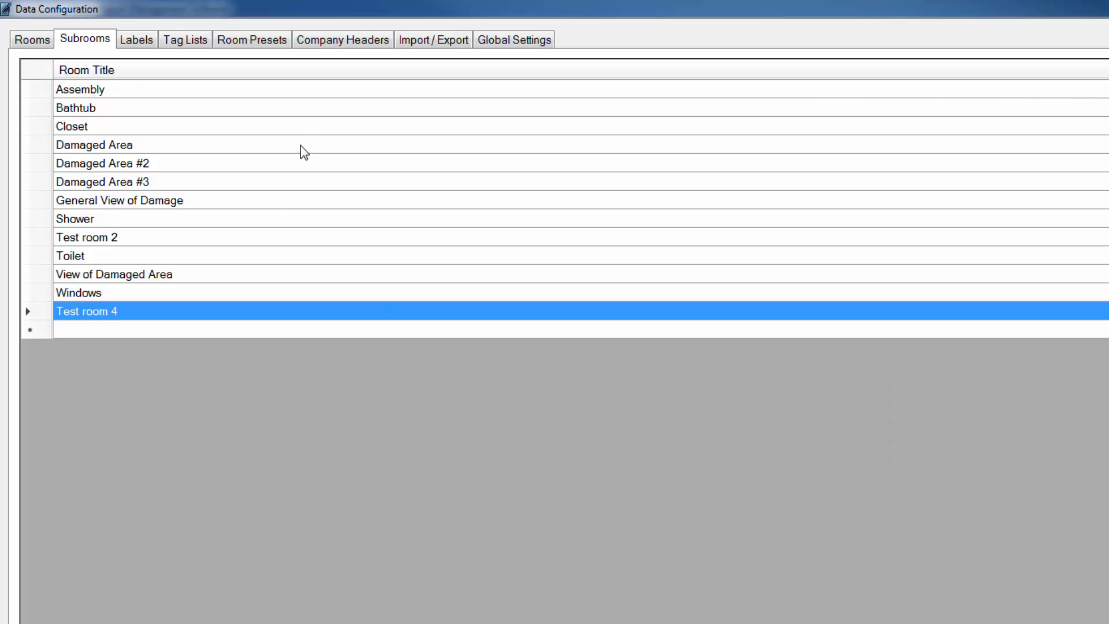
Step: Check the room presets' room and subroom lists for Test room 4, comparing them with the main subrooms data
left_click(267, 48)
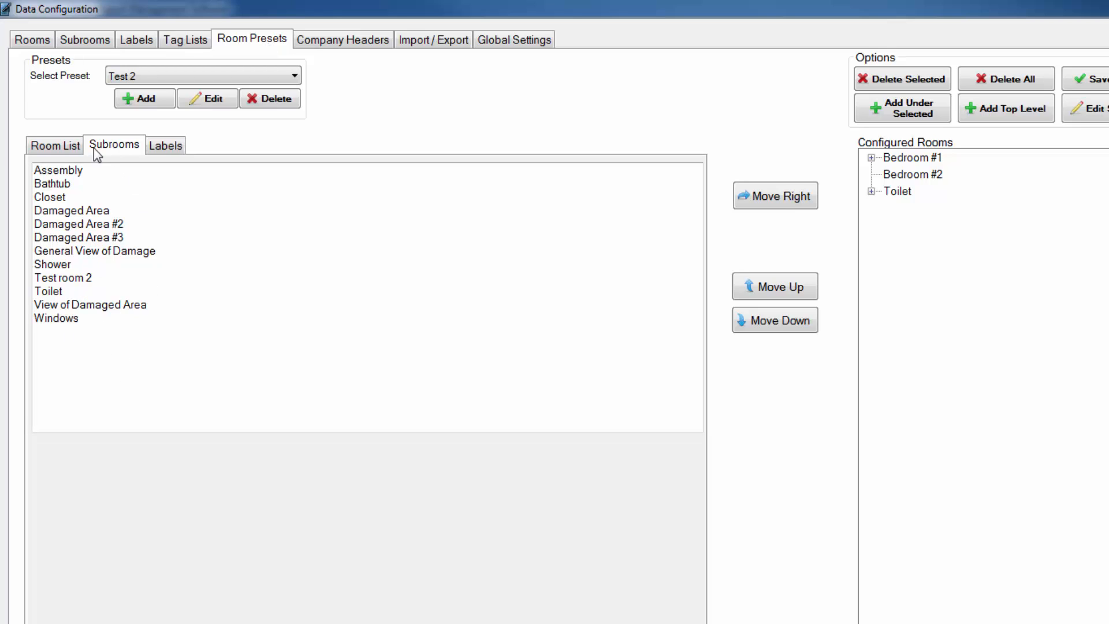
left_click(58, 148)
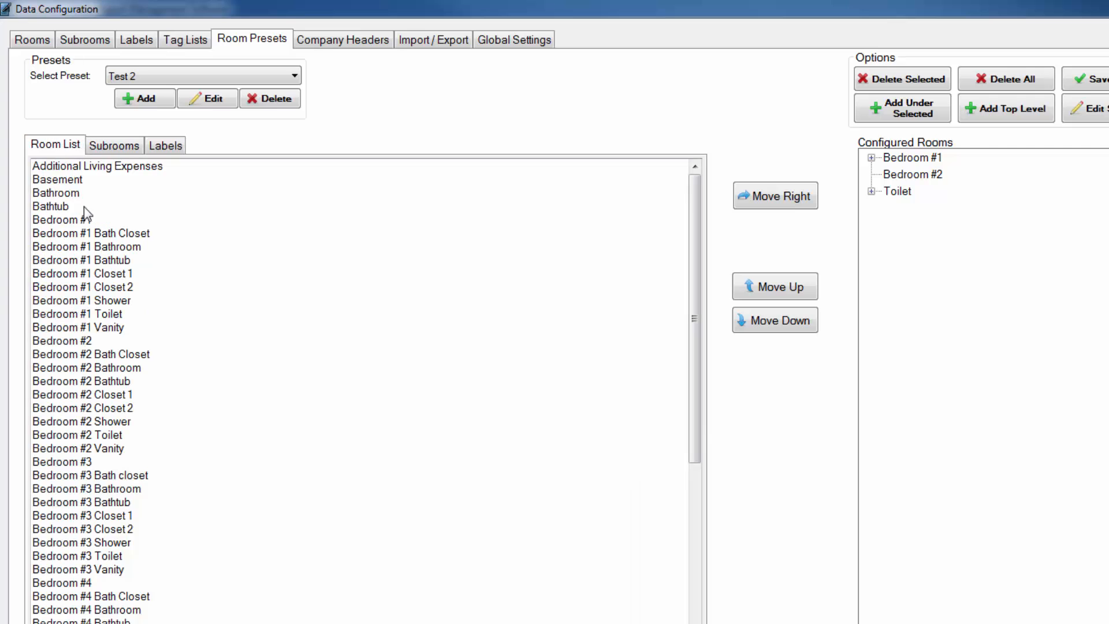
left_click(77, 43)
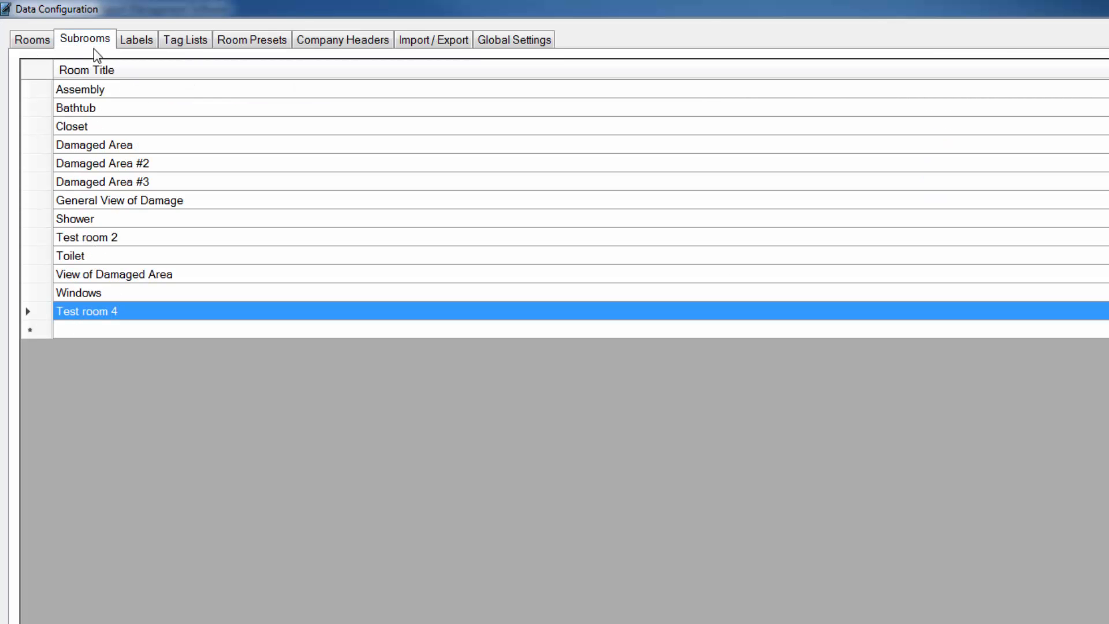
left_click(256, 42)
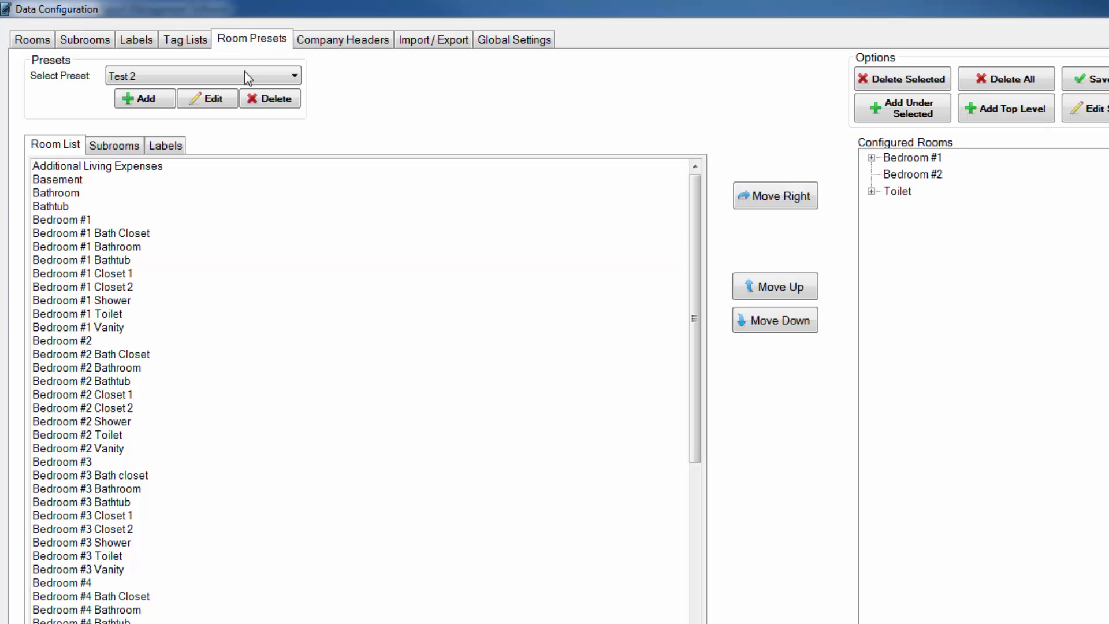
left_click(122, 145)
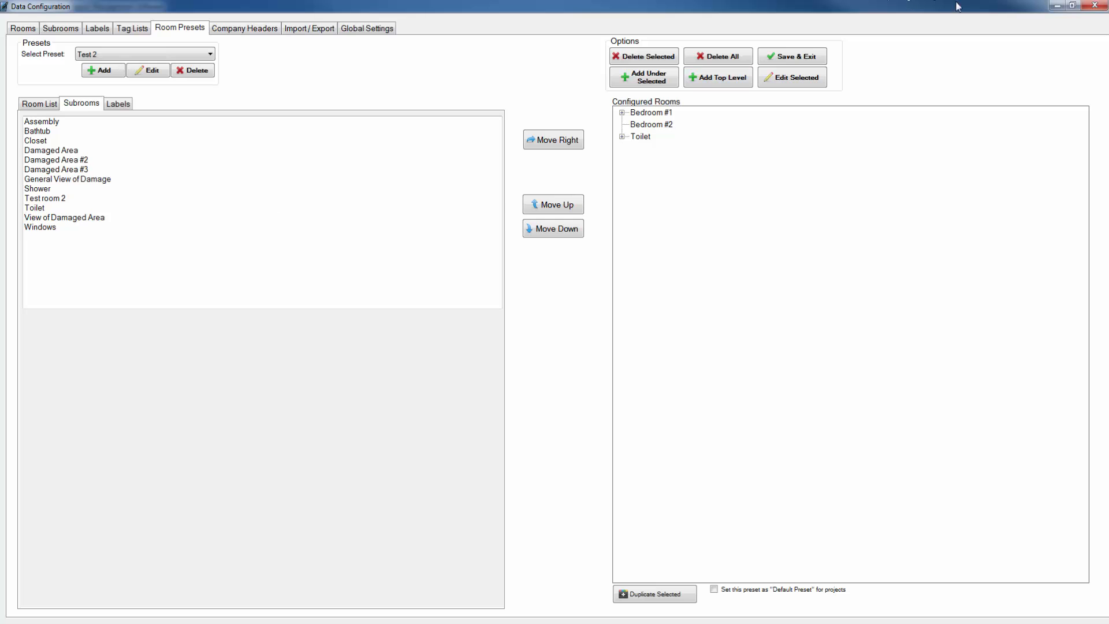
Step: Close and reopen the data configuration to refresh the room preset lists, and display the subrooms available for the Test 2 preset
left_click(1096, 7)
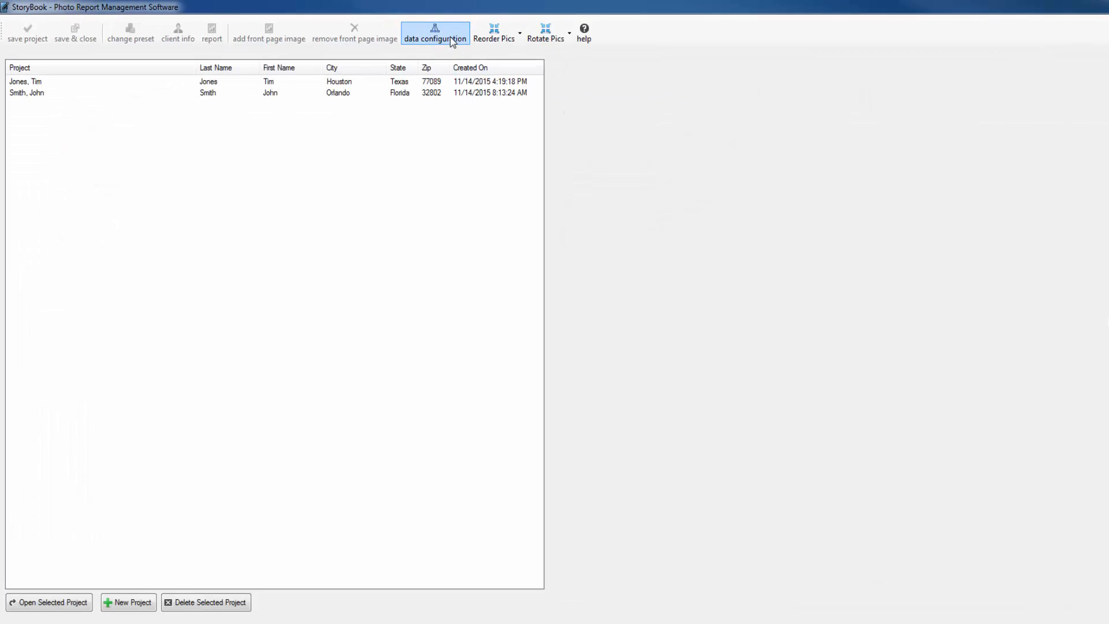
left_click(396, 31)
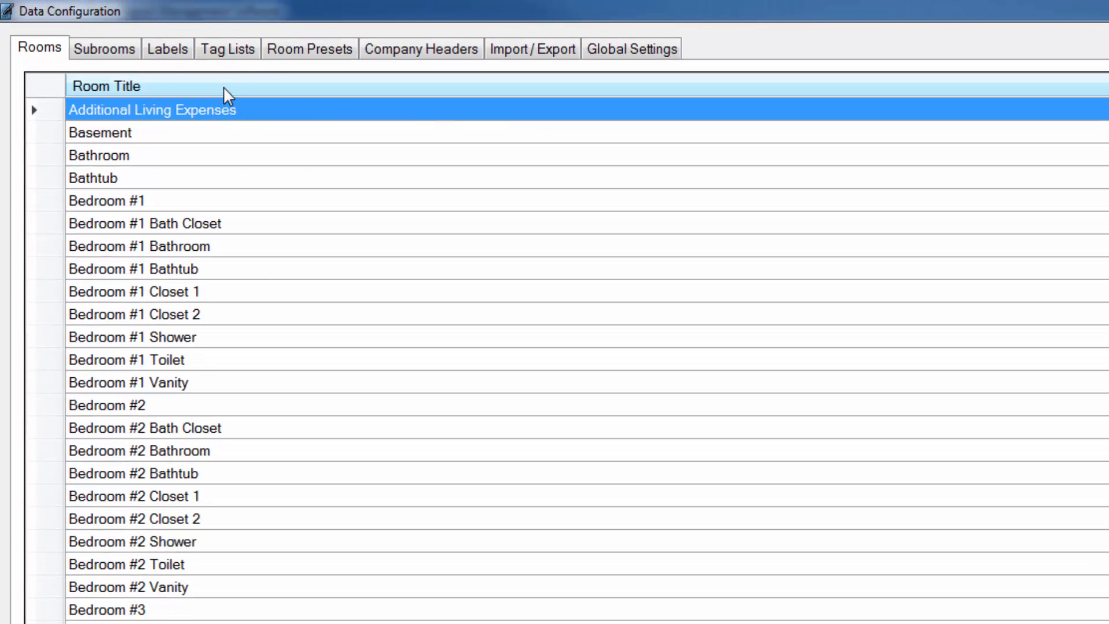
left_click(329, 51)
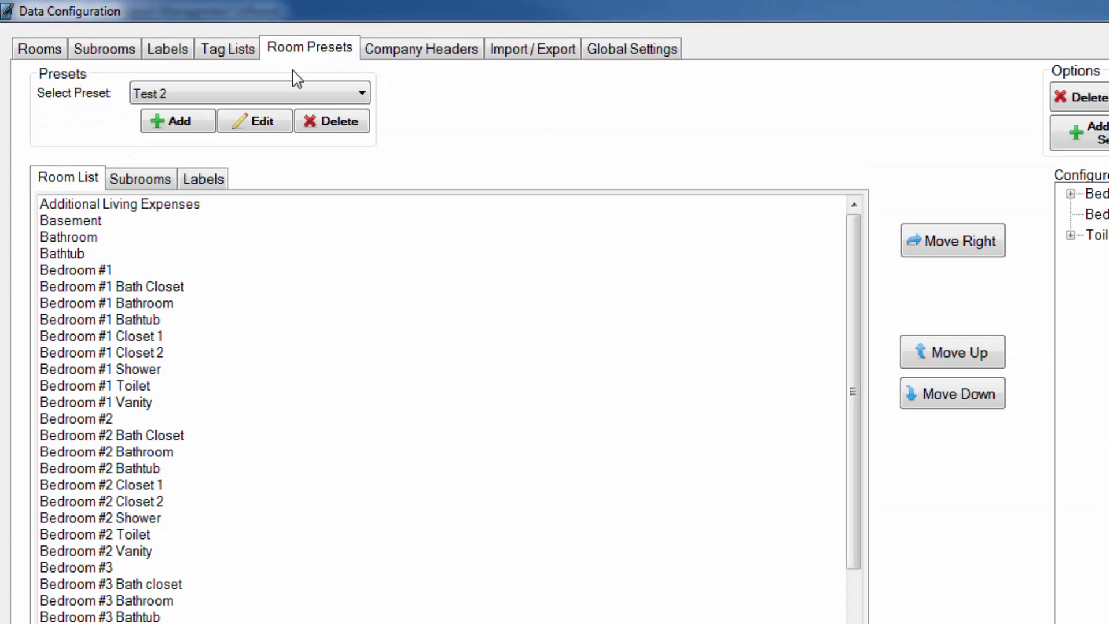
left_click(145, 179)
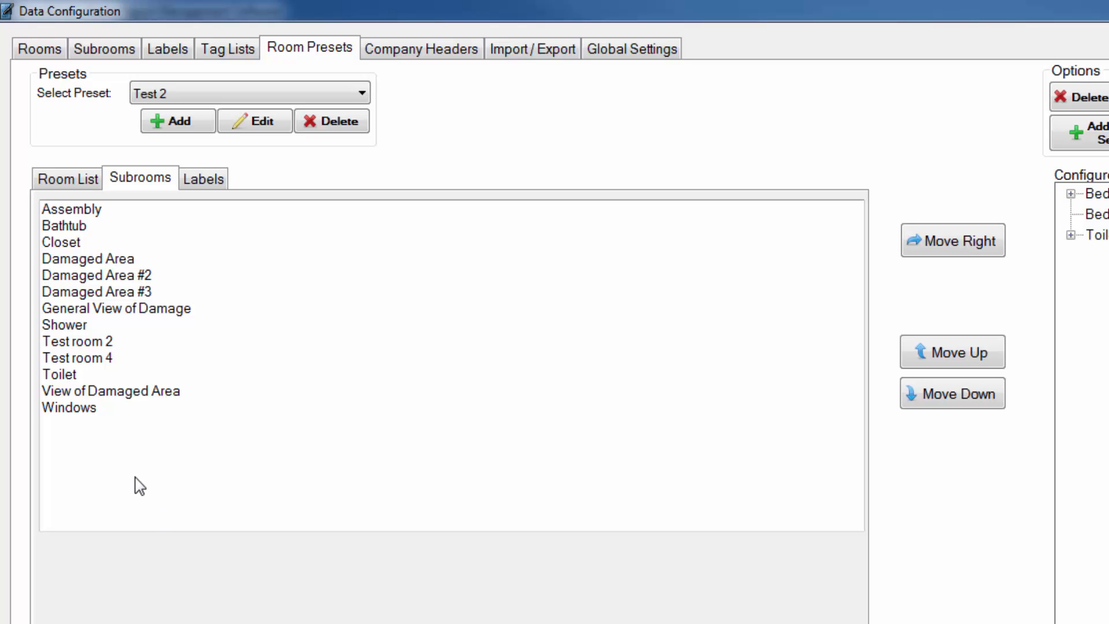
left_click(60, 183)
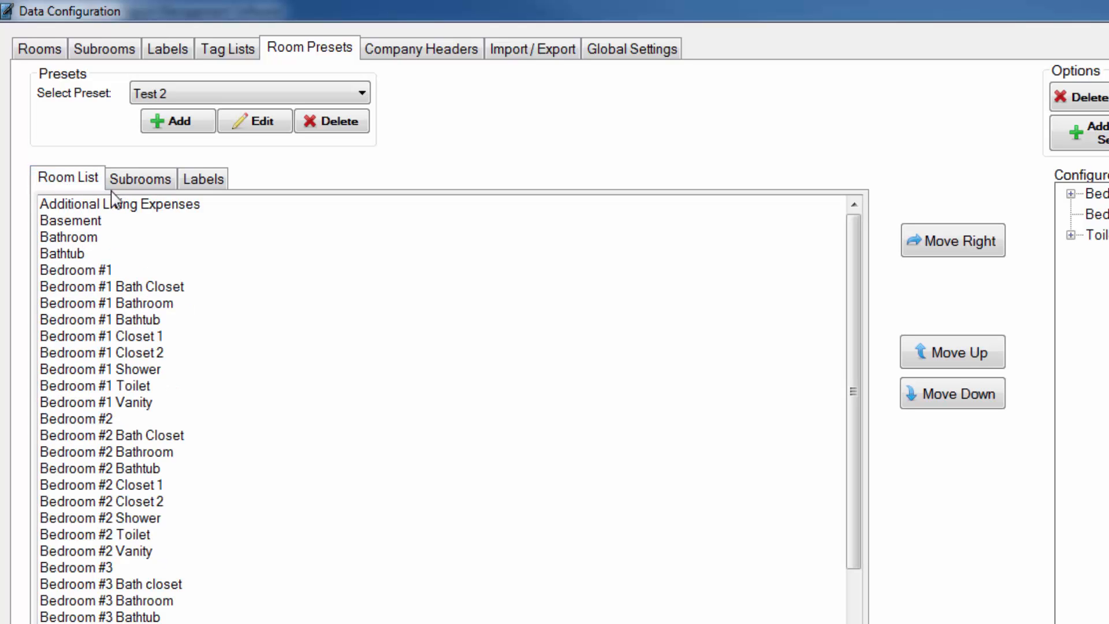
left_click(128, 180)
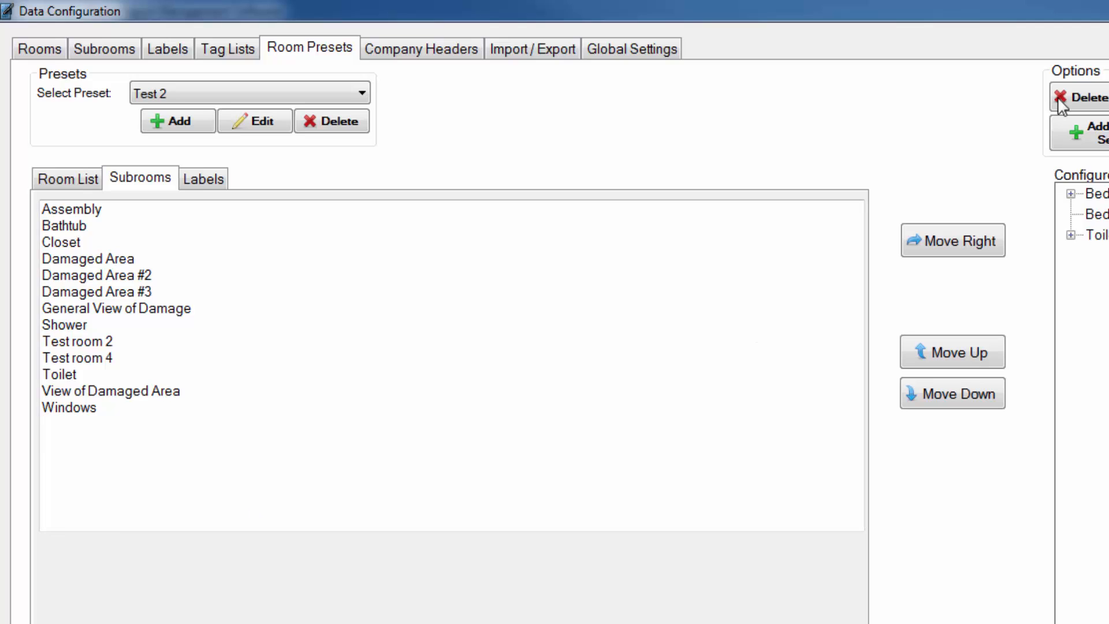